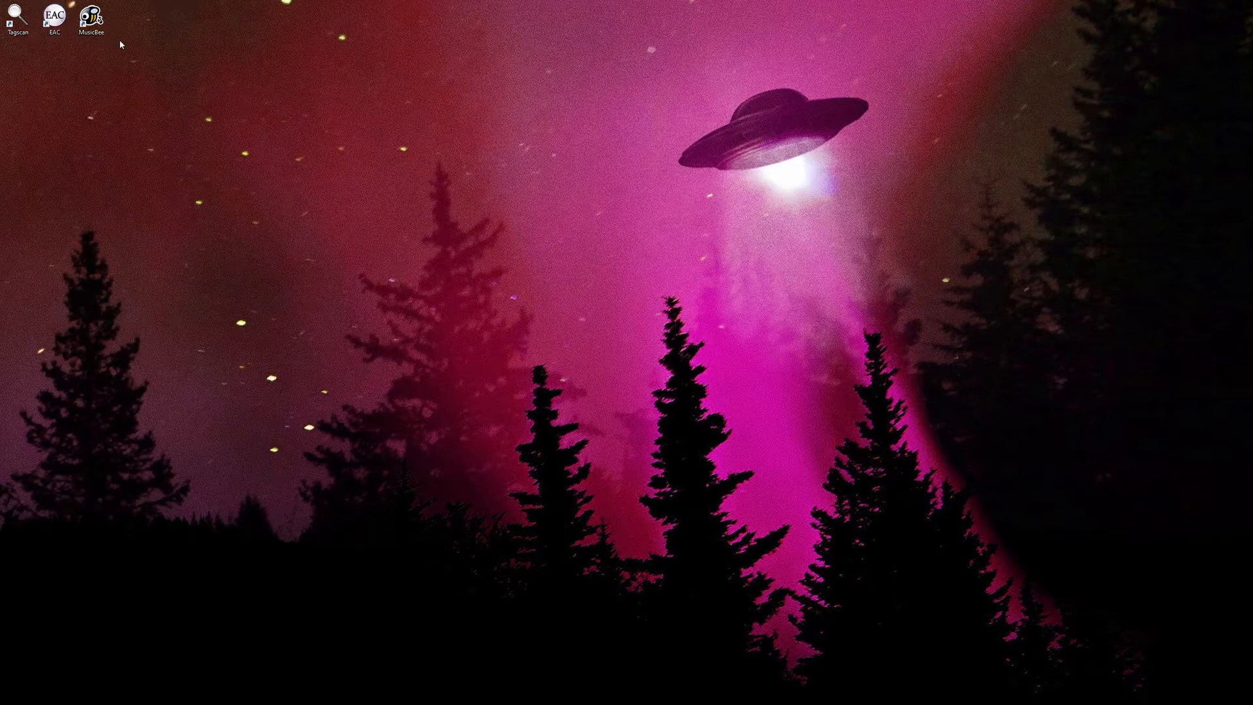
Open Exact Audio Copy and get the CD information from the remote metadata provider, using the Rock match for Portishead / Third
double_click(55, 19)
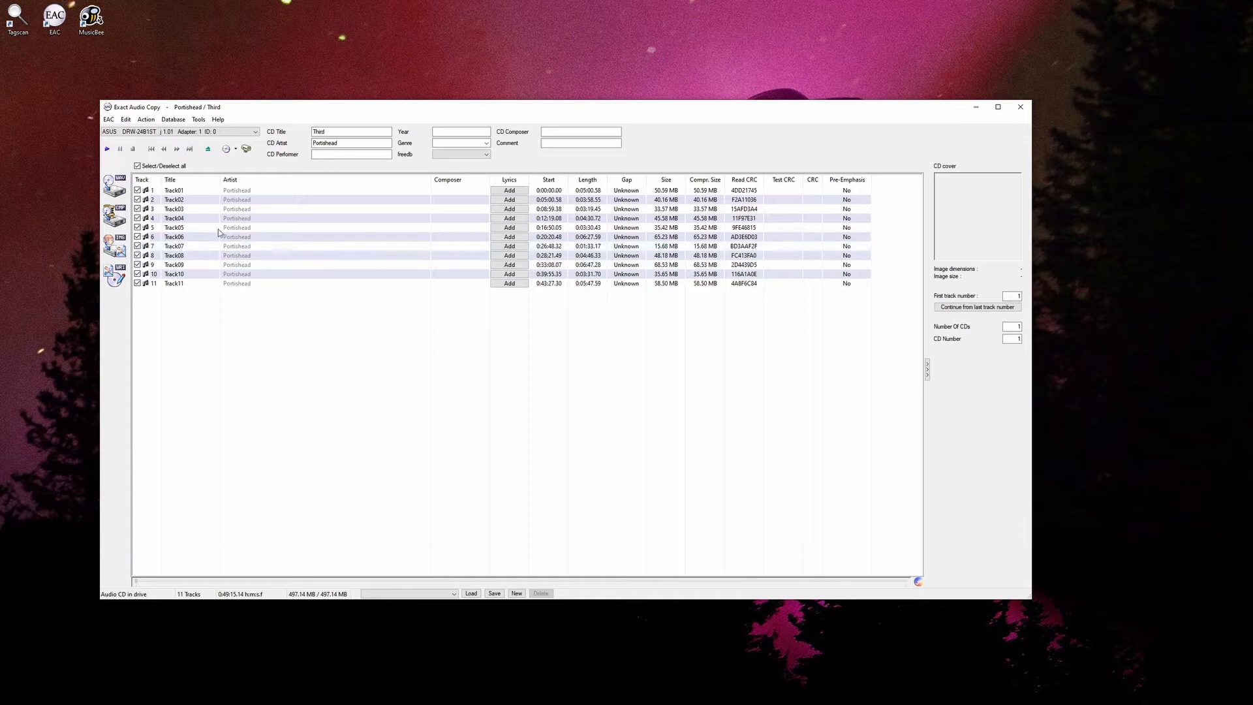
click(173, 119)
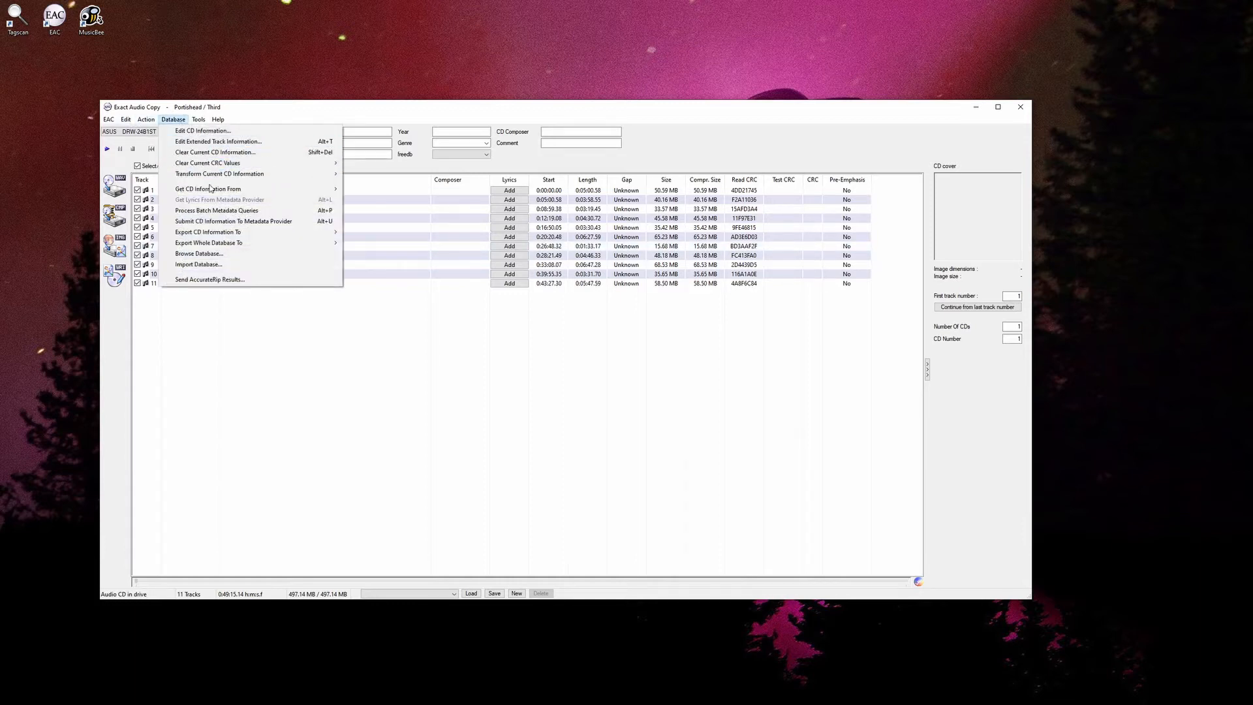
mouse_move(221, 191)
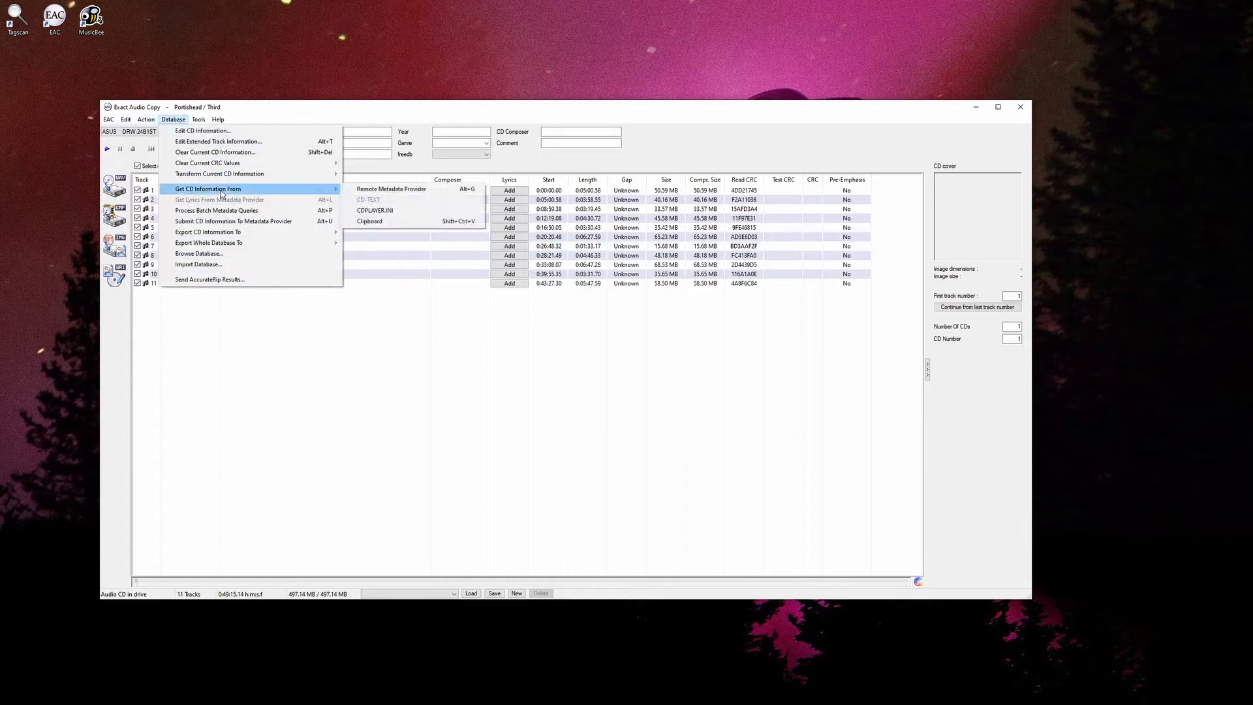
click(392, 189)
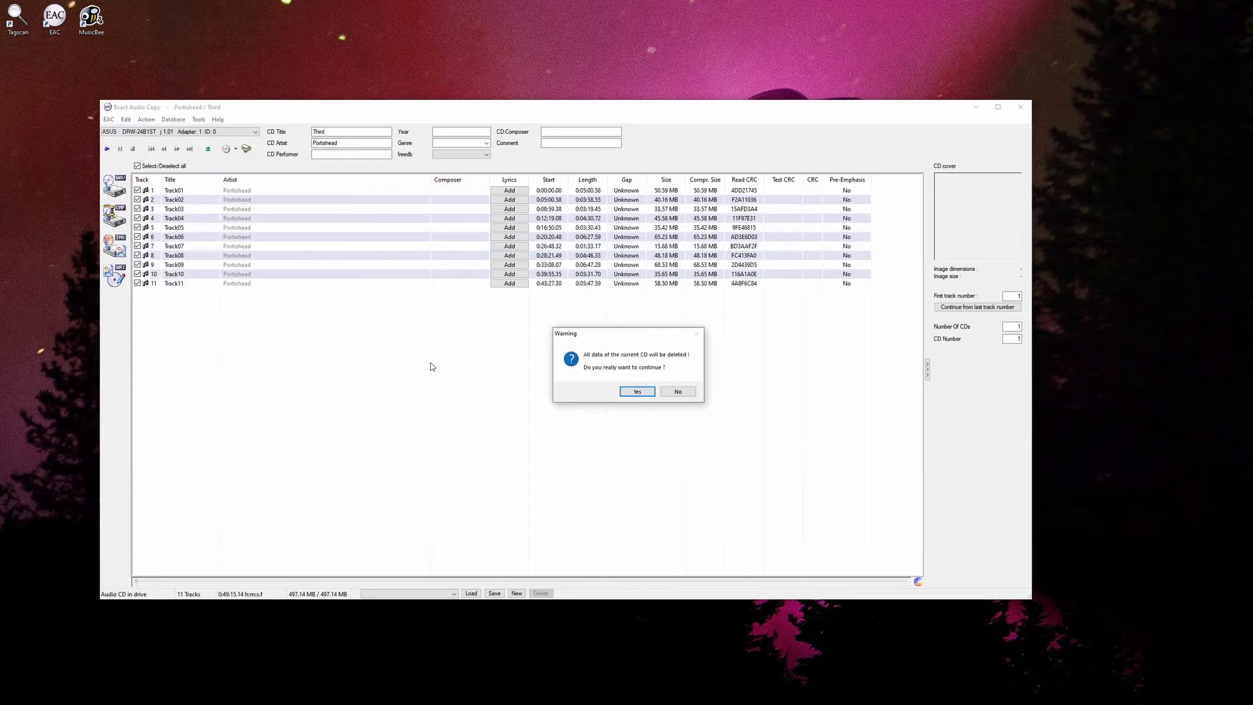
click(637, 393)
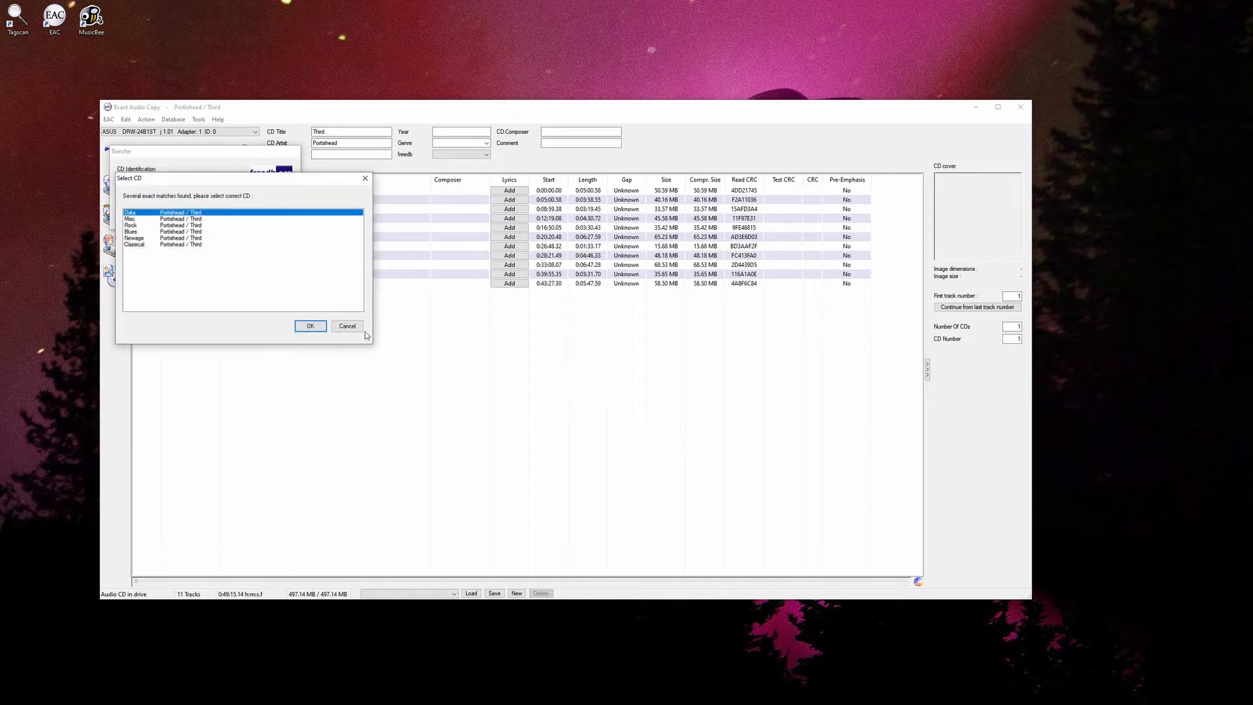
click(172, 231)
click(174, 225)
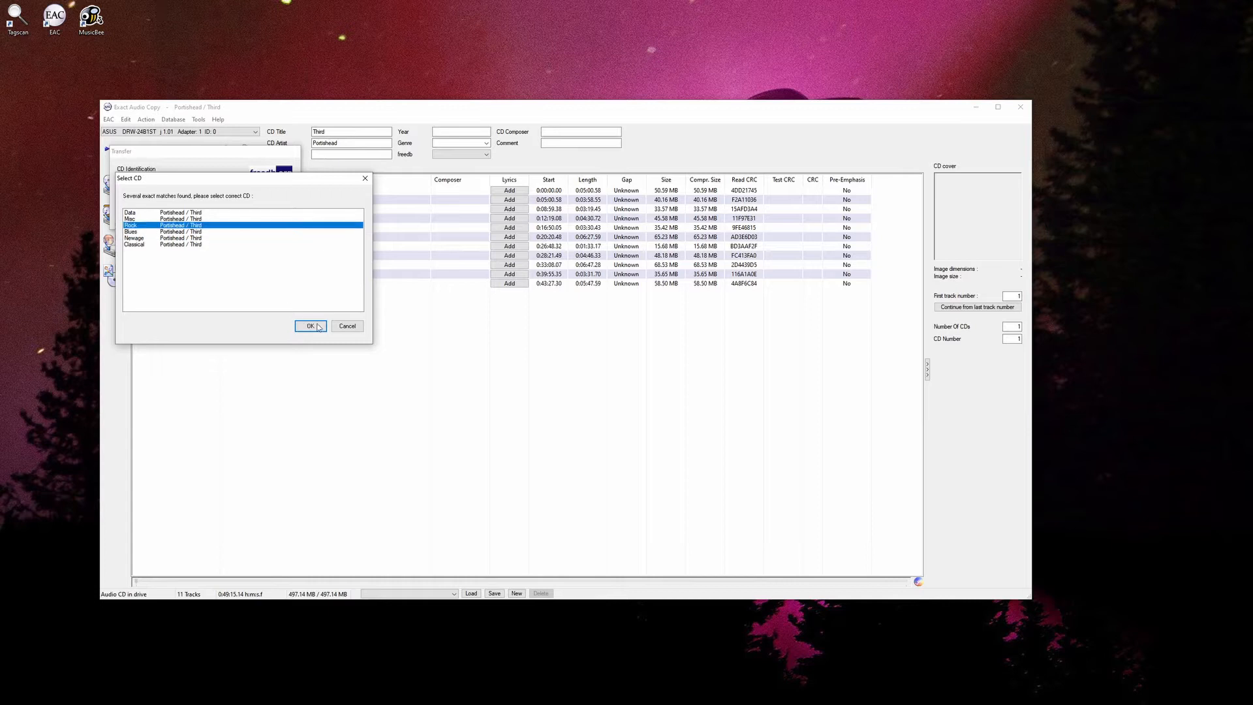
click(318, 327)
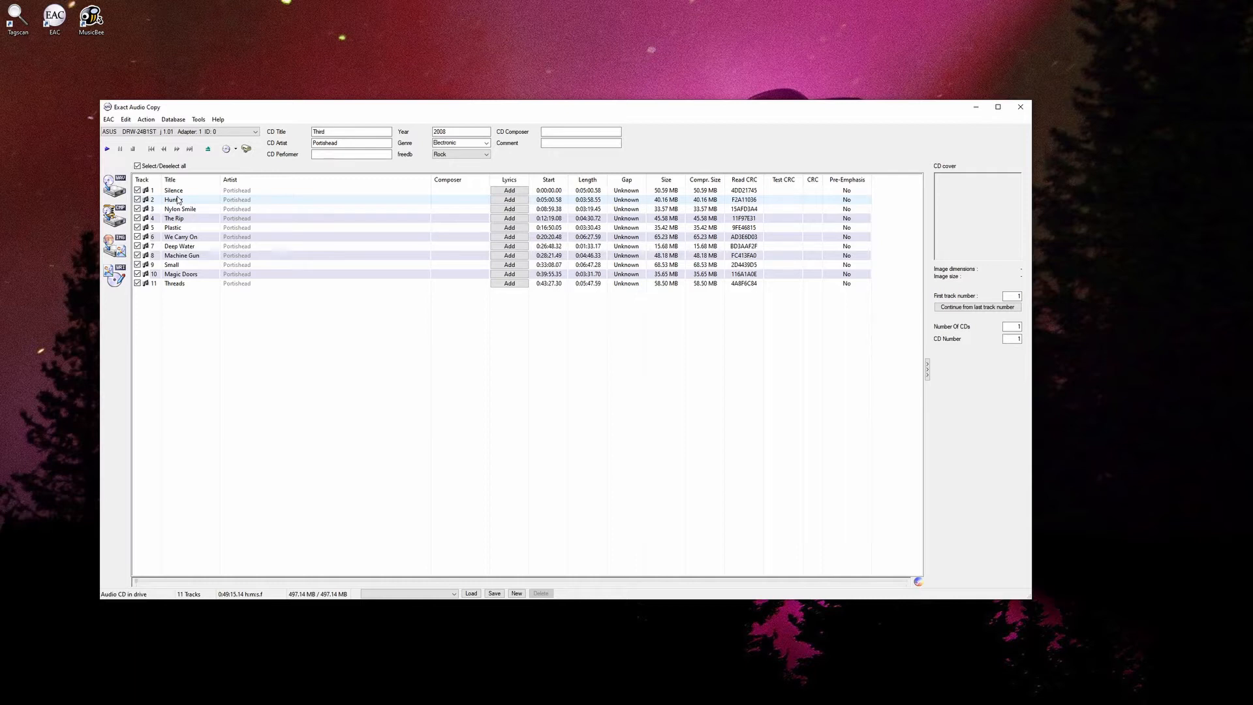
Check the e-mail address and freedb server fields in the metadata options
click(109, 120)
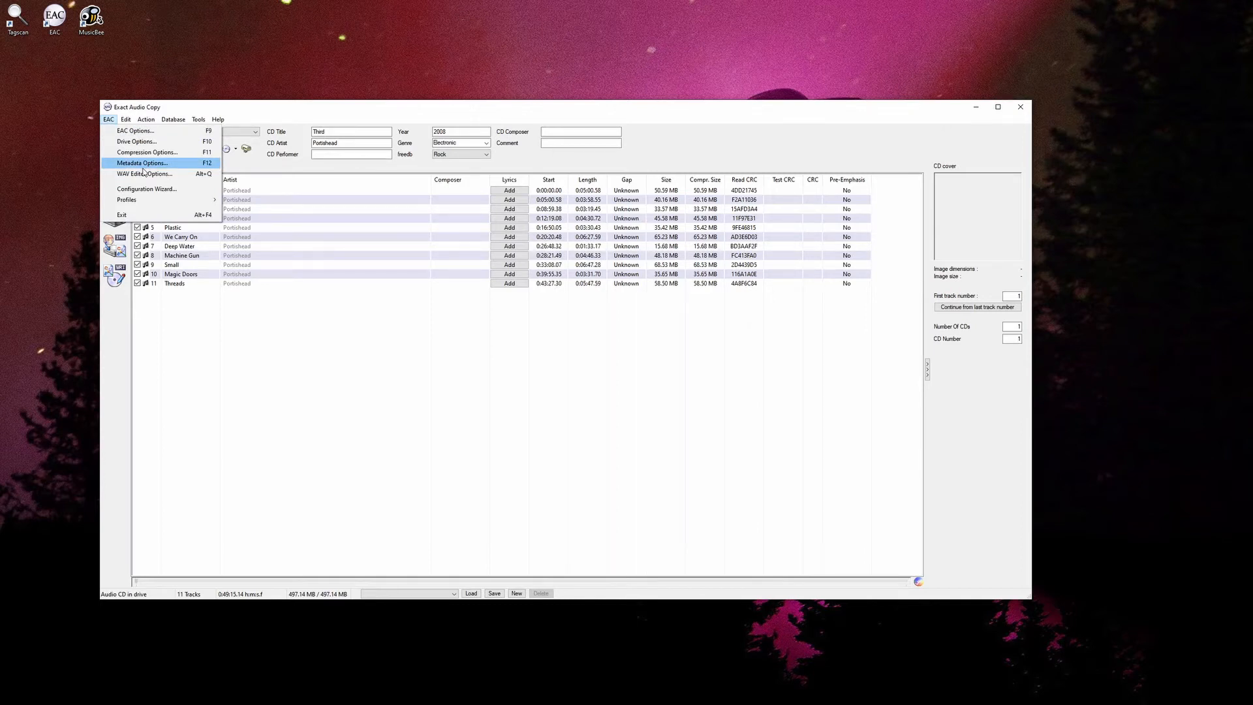
click(143, 167)
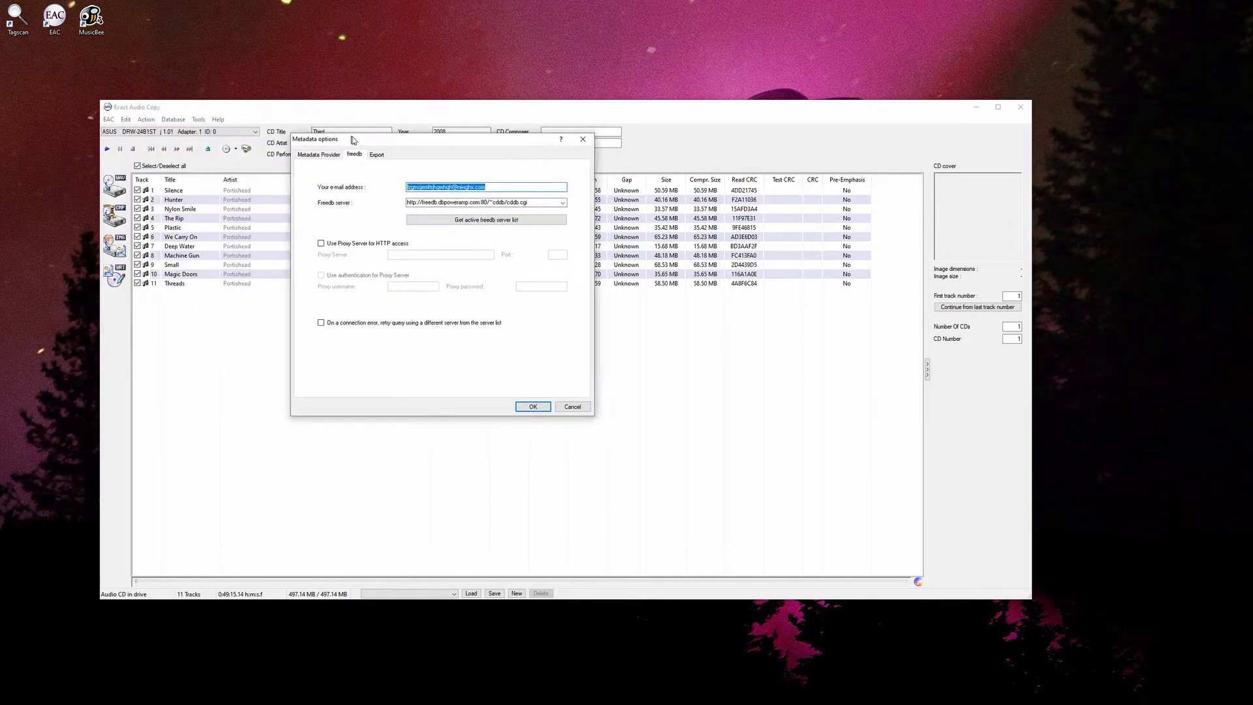
key(Tab)
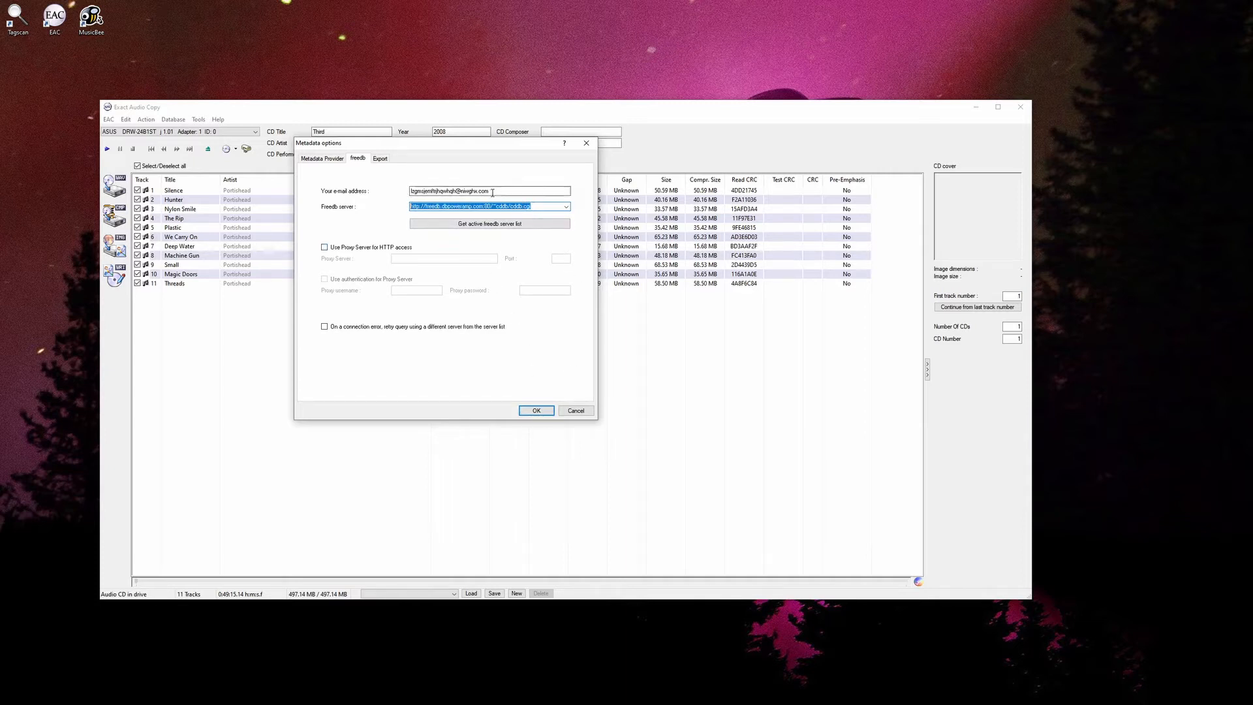
drag(493, 191, 409, 192)
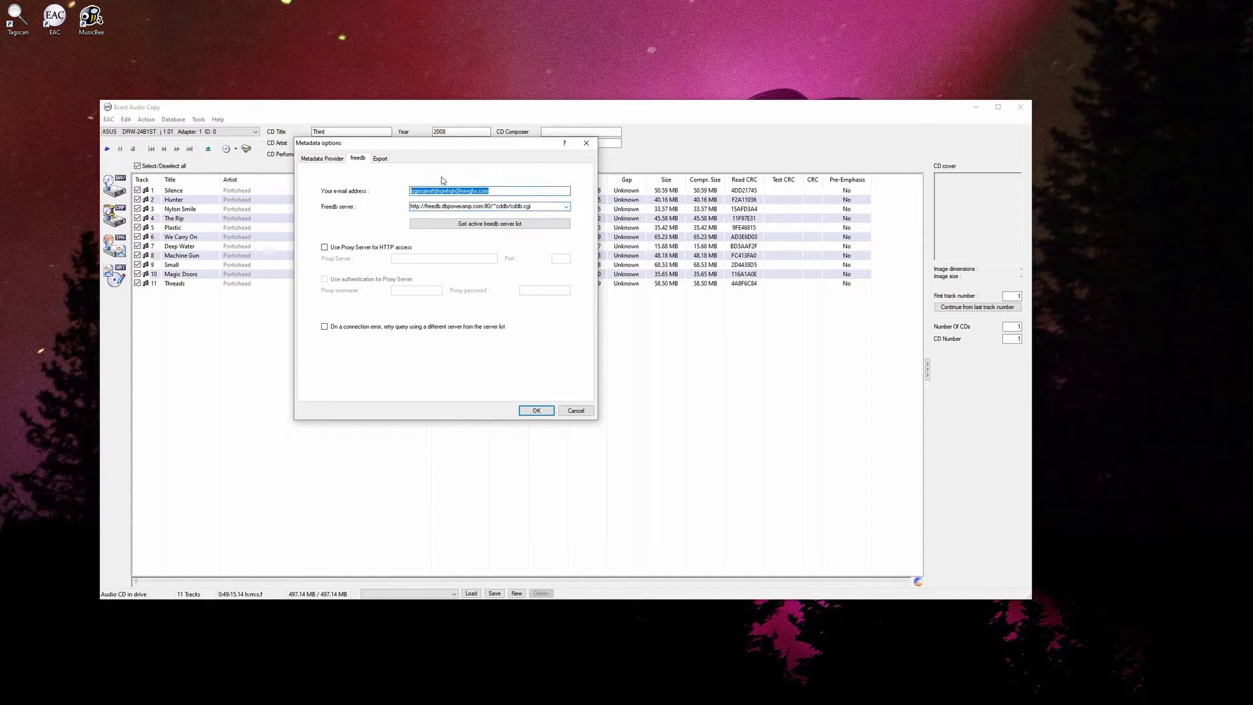
click(534, 411)
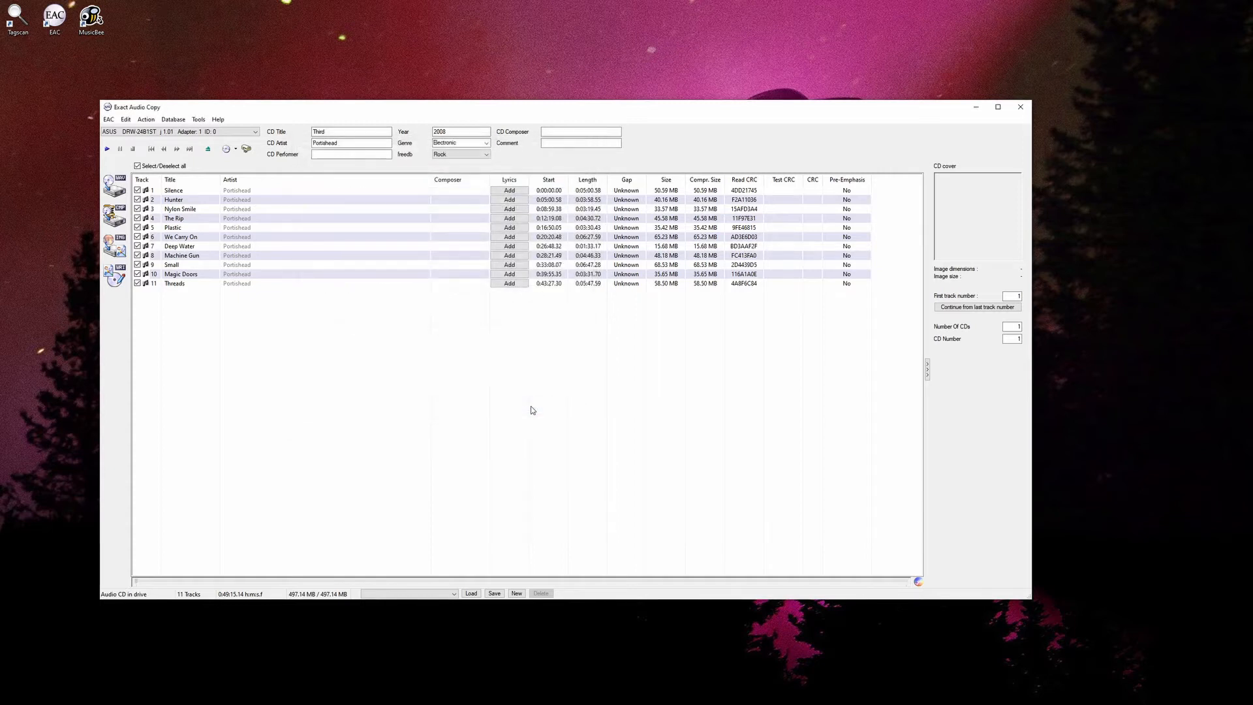
Copy the selected tracks uncompressed into the Third folder under Music, Portishead on the Jelly drive
click(120, 192)
drag(617, 278, 544, 169)
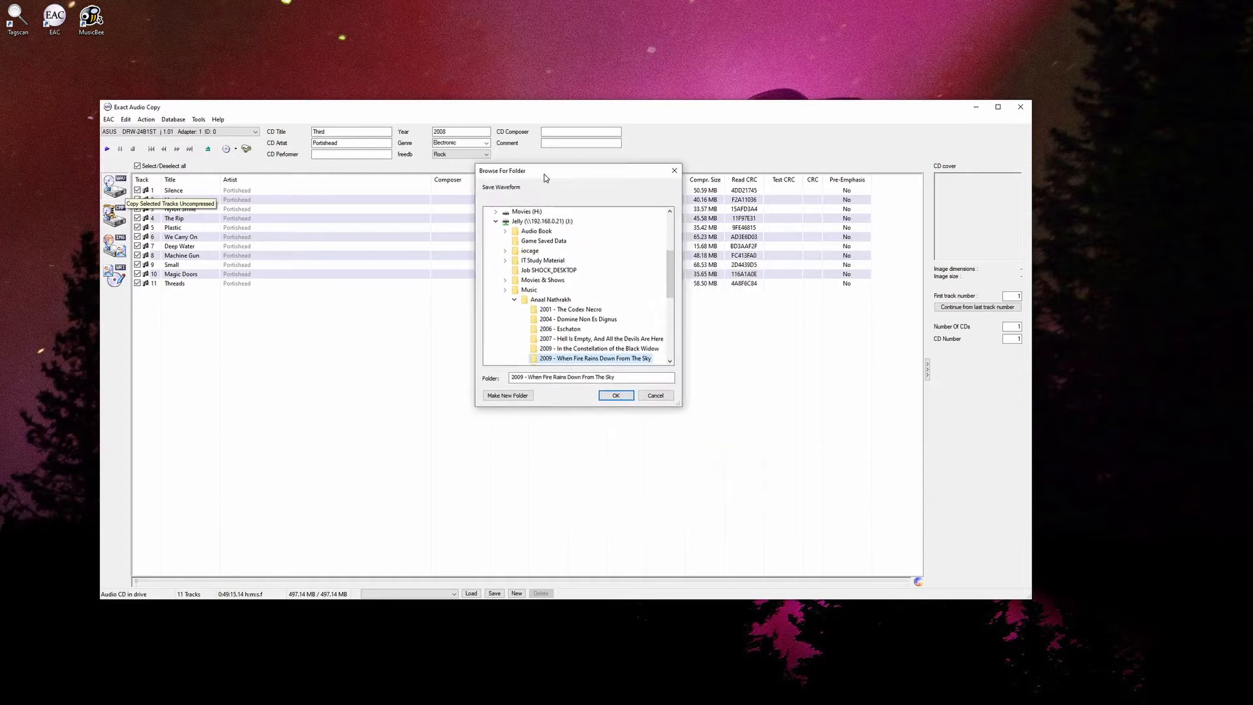
scroll(609, 299, down, 3)
scroll(610, 298, up, 1)
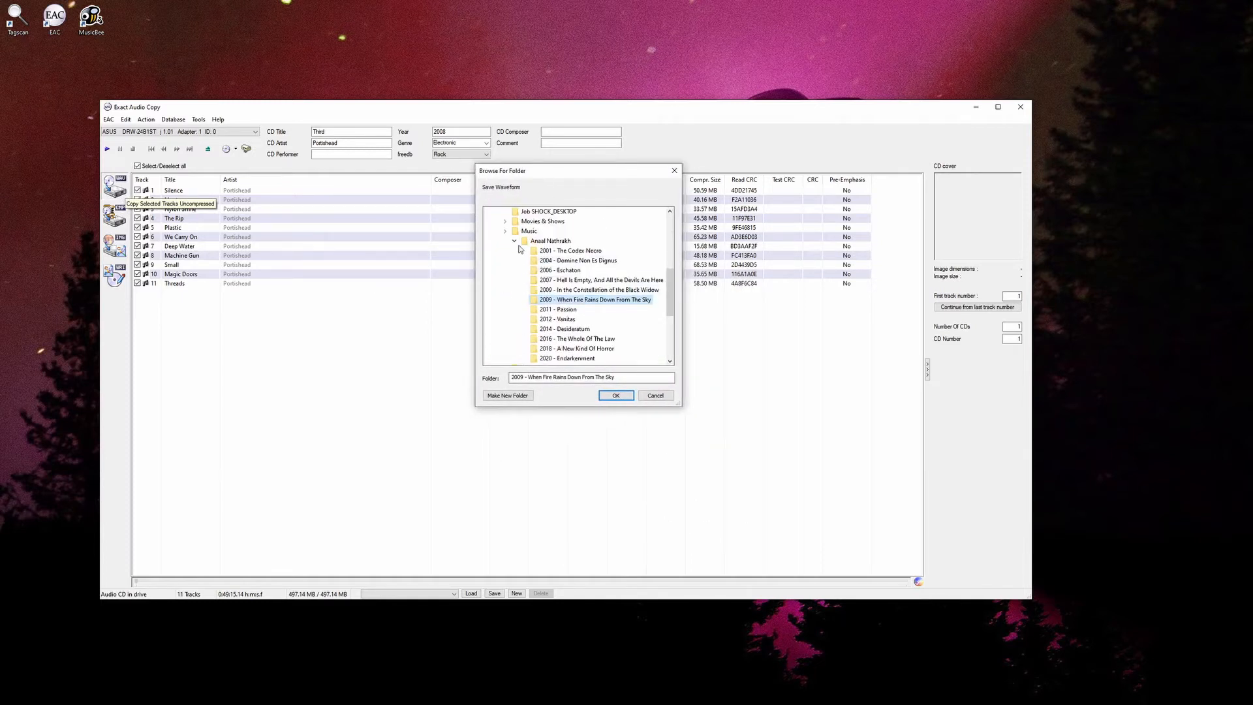
click(514, 241)
click(504, 231)
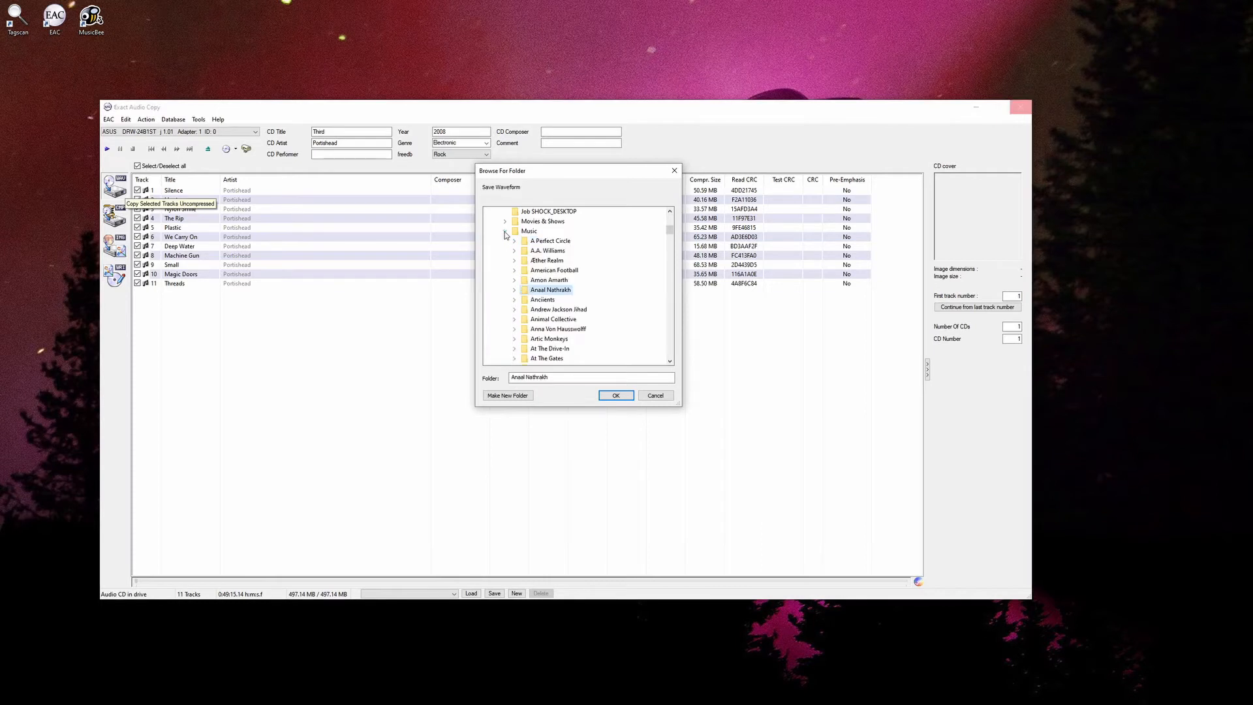
scroll(583, 290, down, 10)
scroll(582, 290, down, 20)
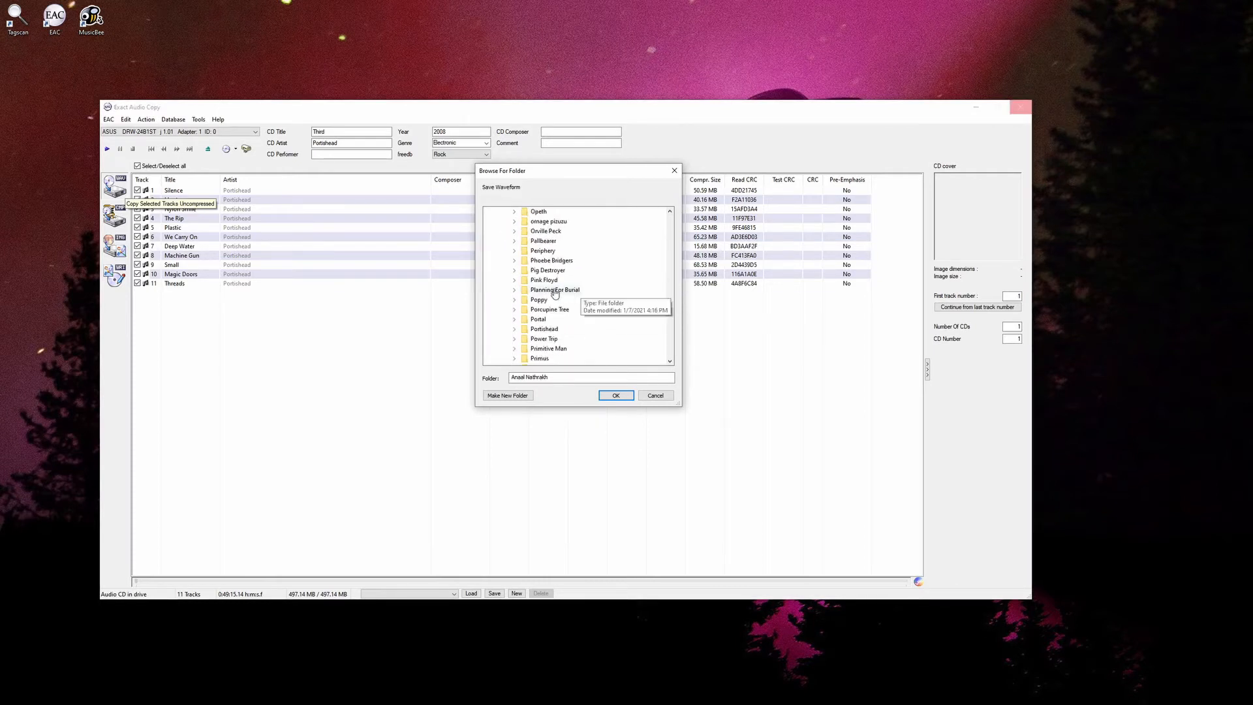
click(515, 329)
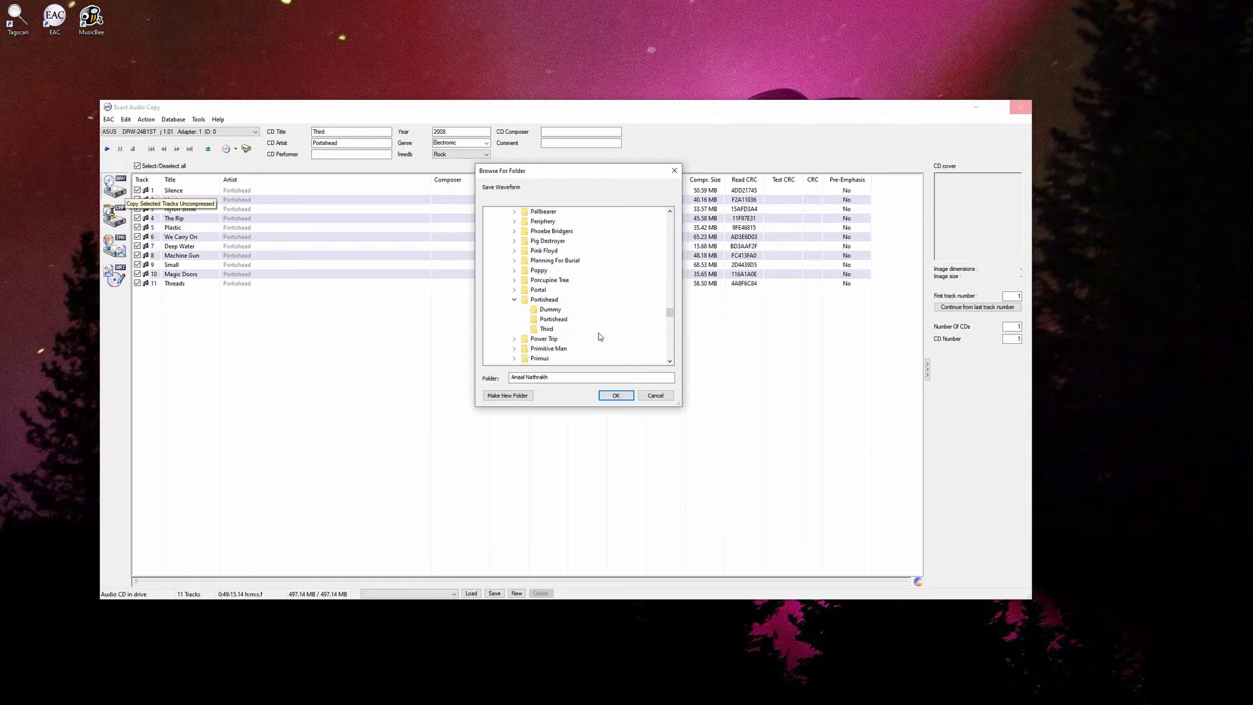
click(546, 329)
click(615, 396)
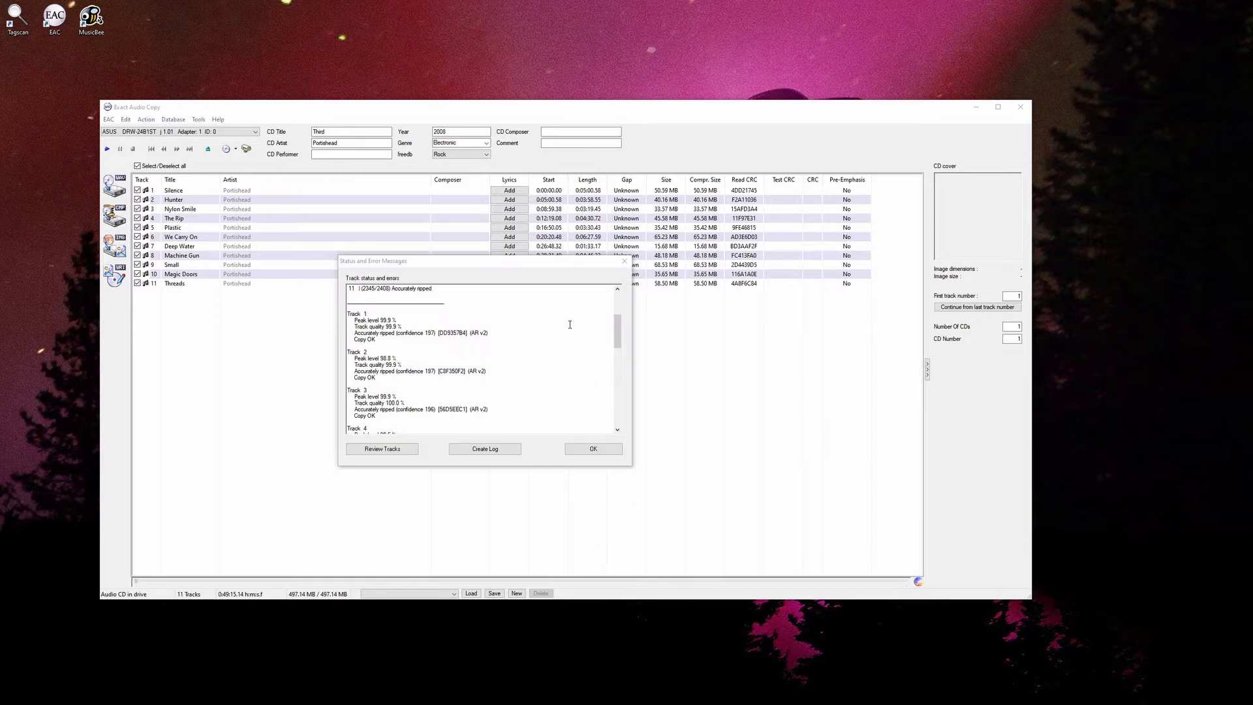
Review the track status and error report through to its end, then dismiss it
click(401, 361)
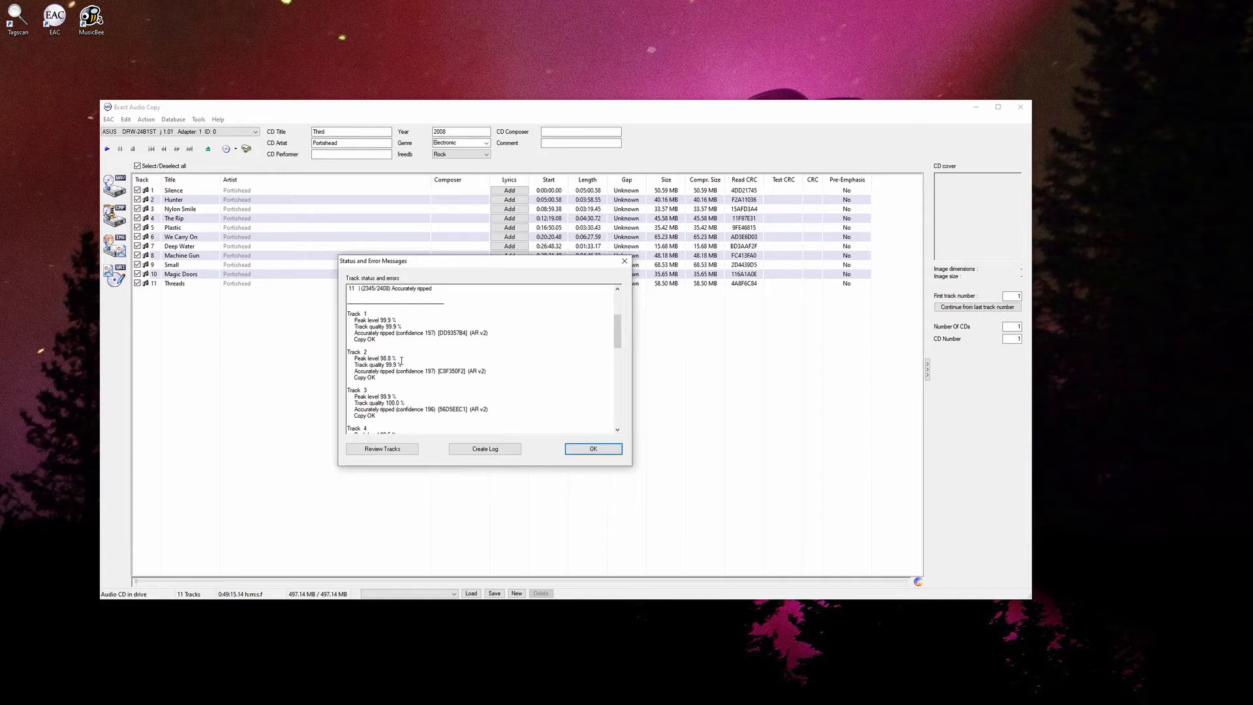
scroll(435, 366, down, 10)
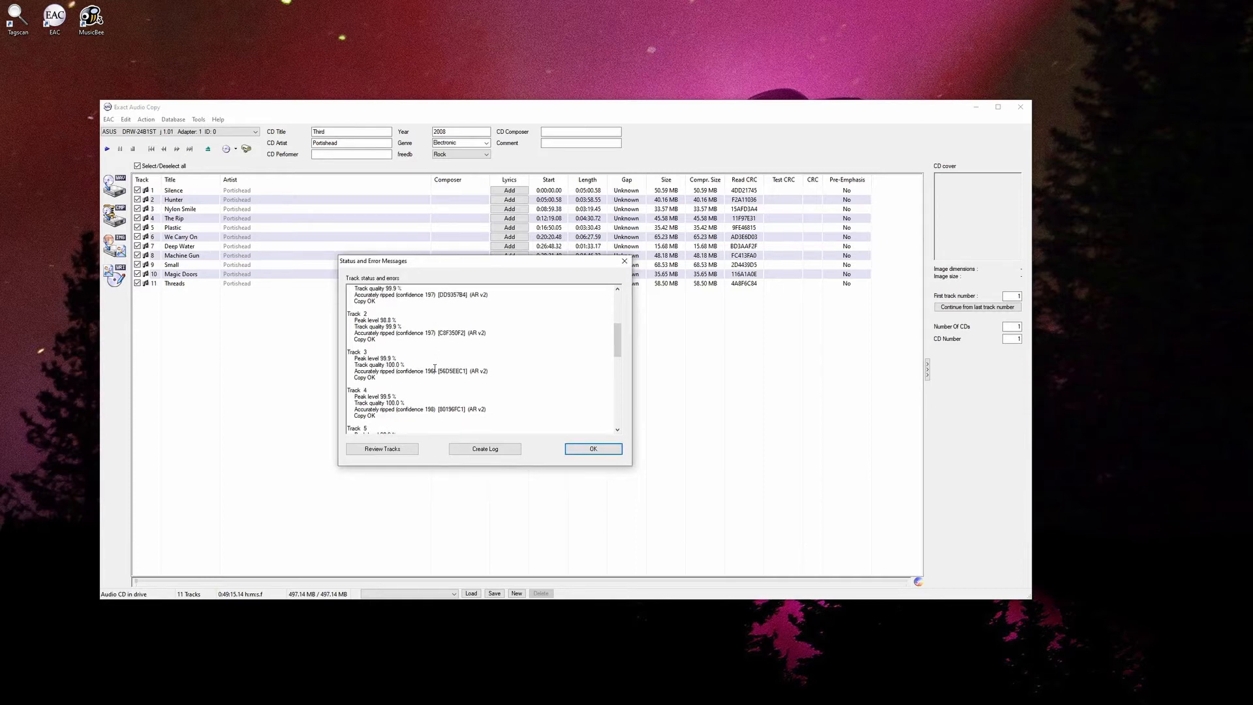
scroll(435, 369, down, 8)
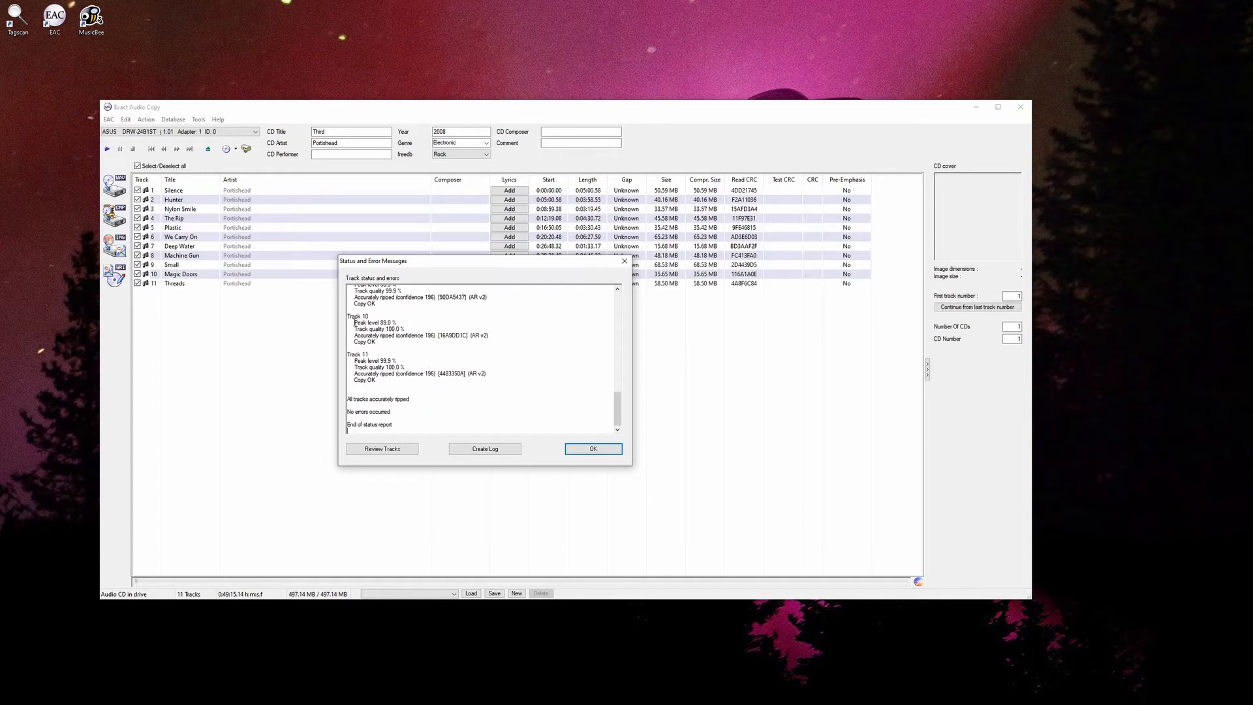
drag(353, 323, 395, 322)
click(594, 448)
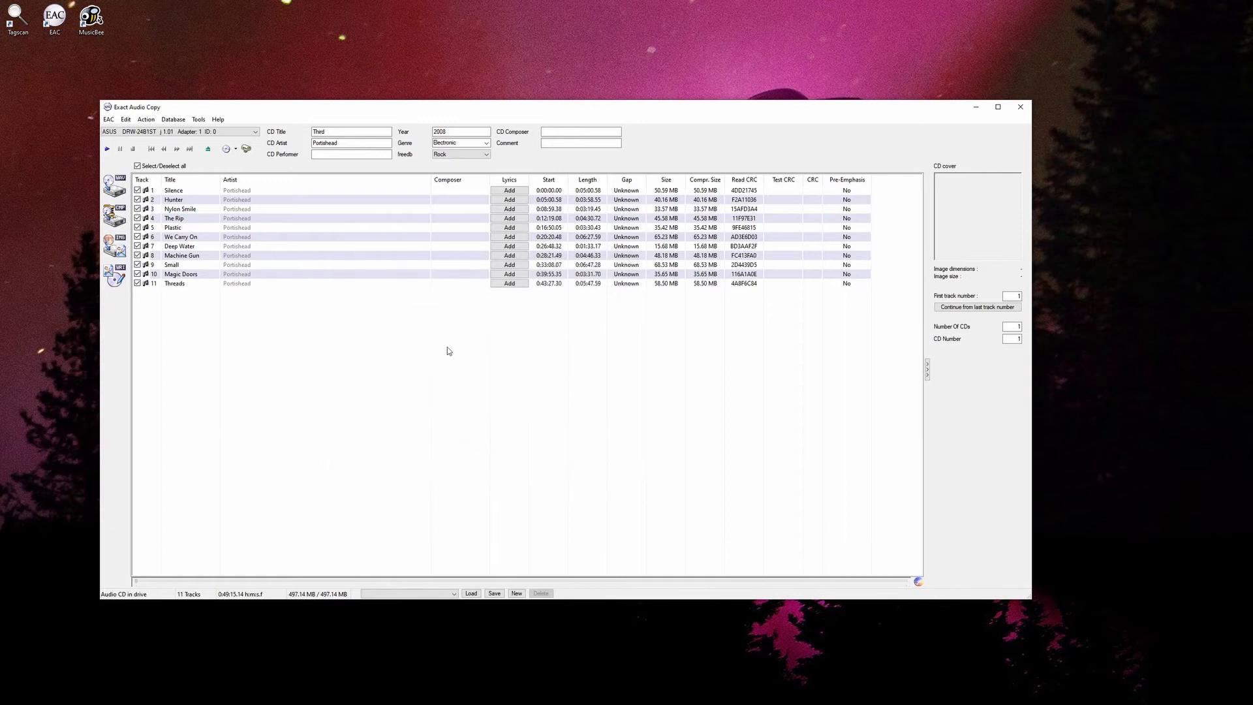
Close Exact Audio Copy and open TagScanner in its Online mode
click(1021, 106)
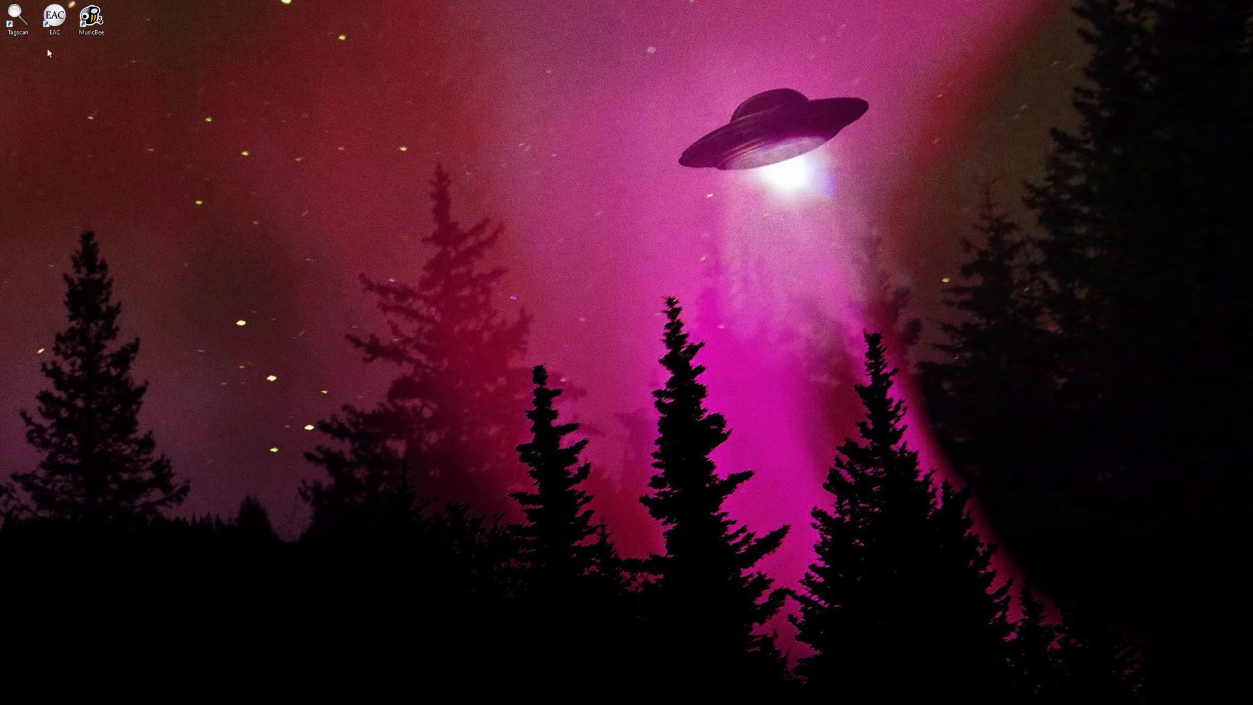
double_click(18, 30)
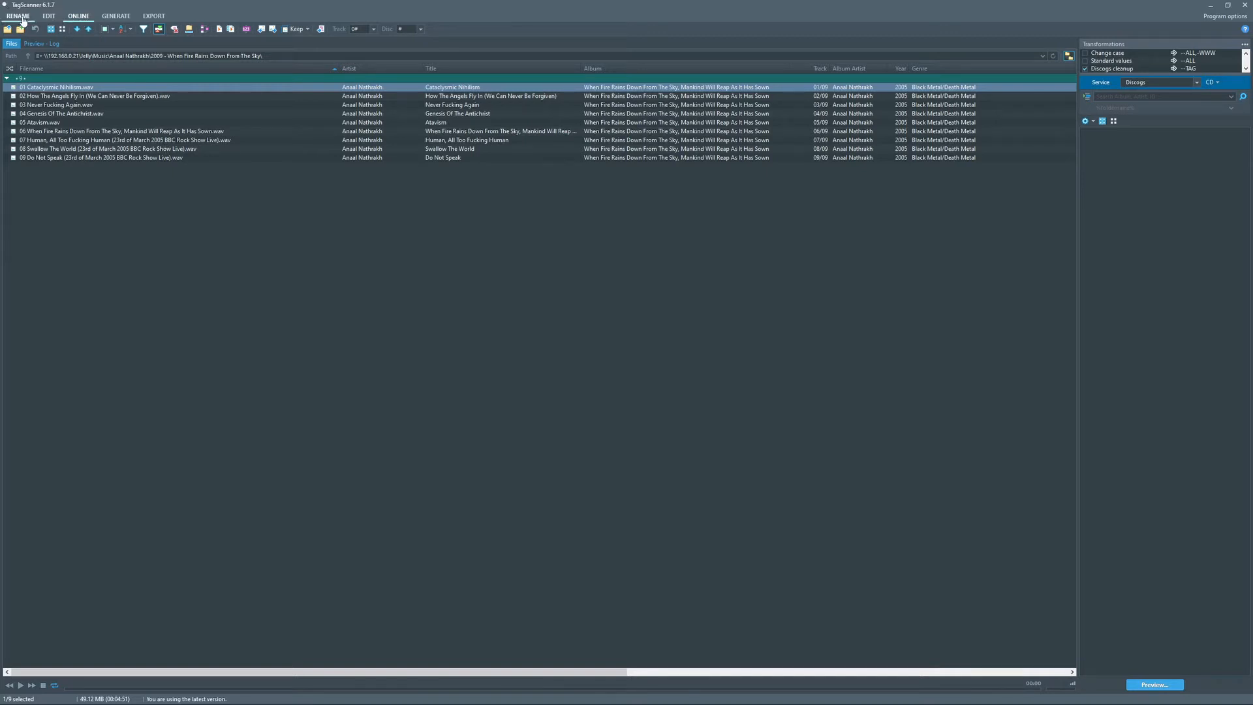
click(23, 18)
click(79, 18)
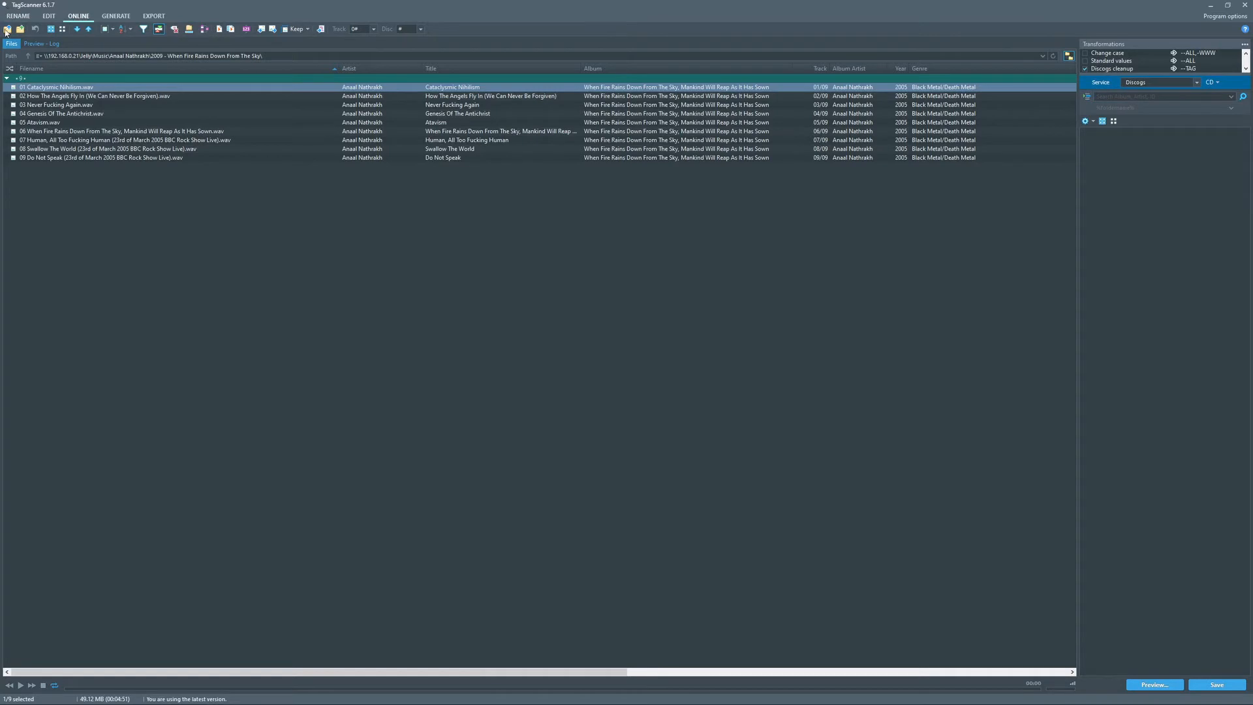
Search the Music share for "third" and load Portishead's Third folder as the working music folder
click(6, 30)
drag(233, 12, 420, 108)
click(366, 117)
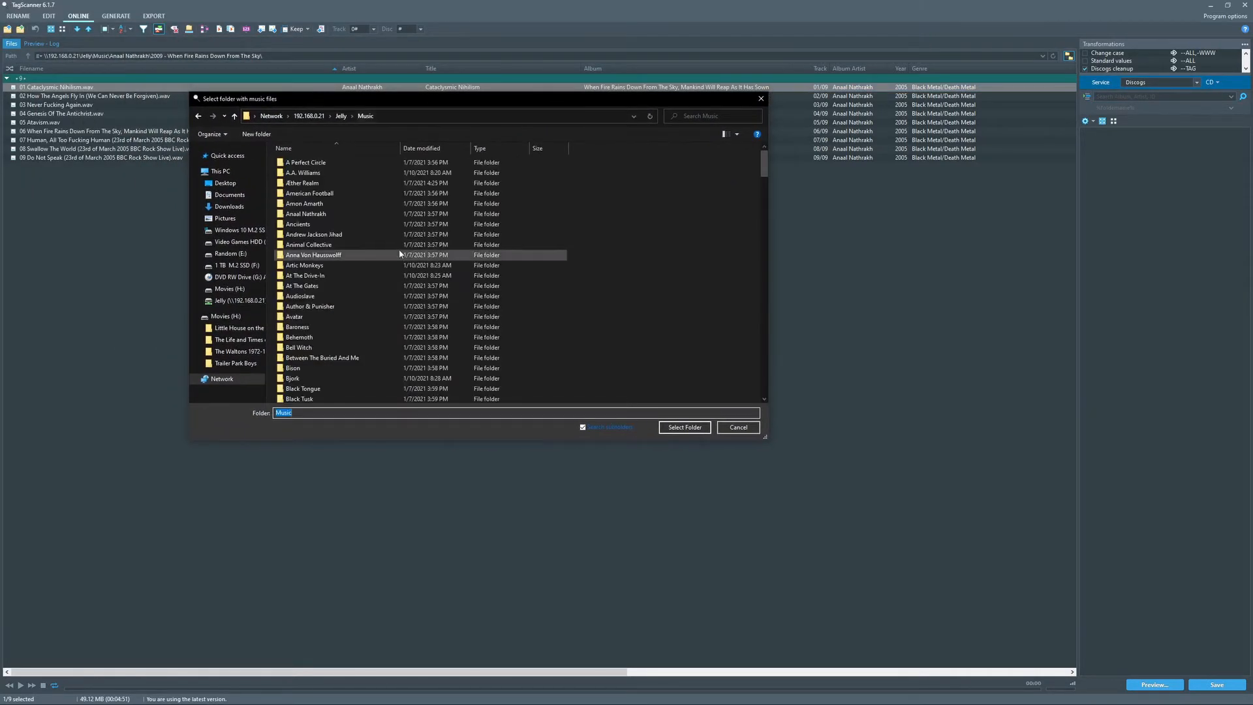
scroll(405, 294, down, 15)
click(698, 116)
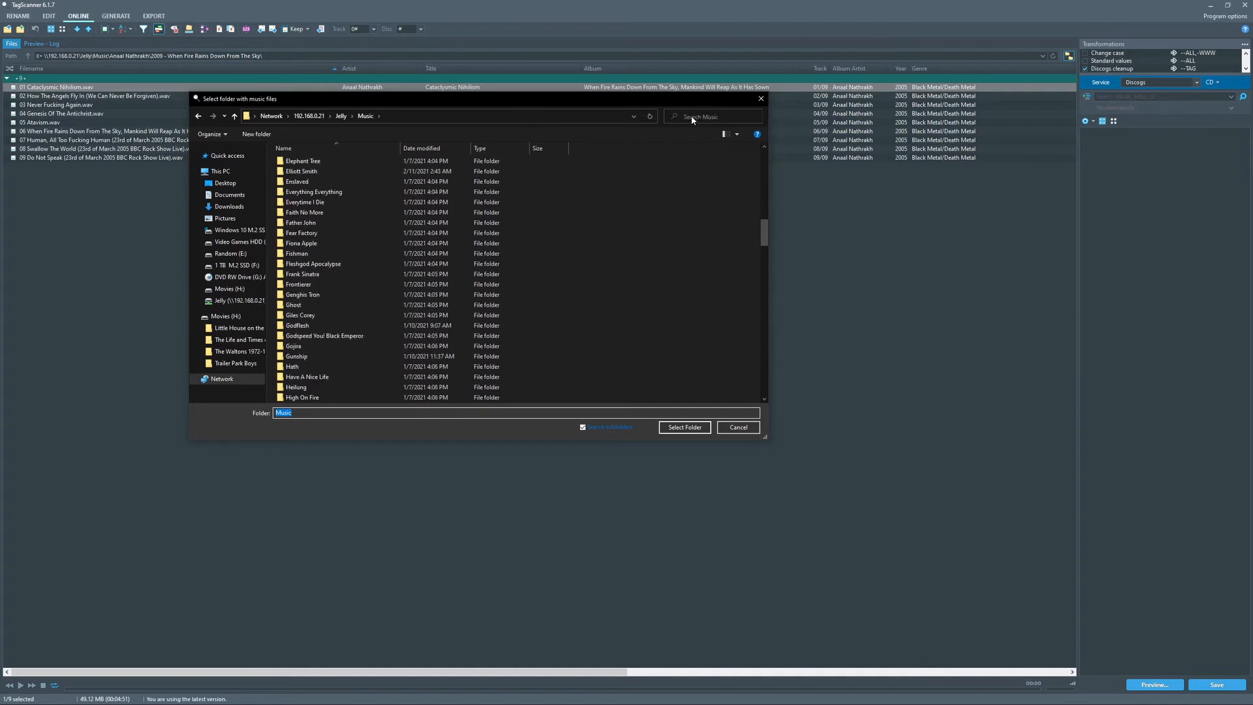
text(third)
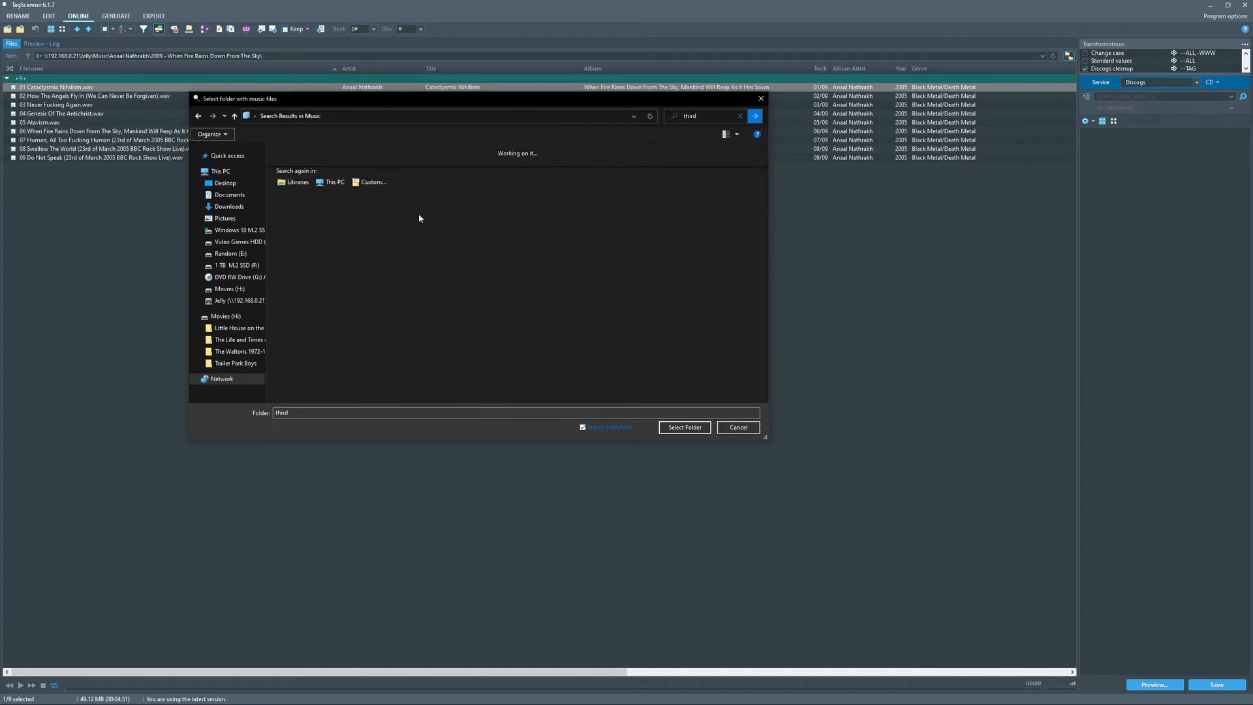
click(322, 166)
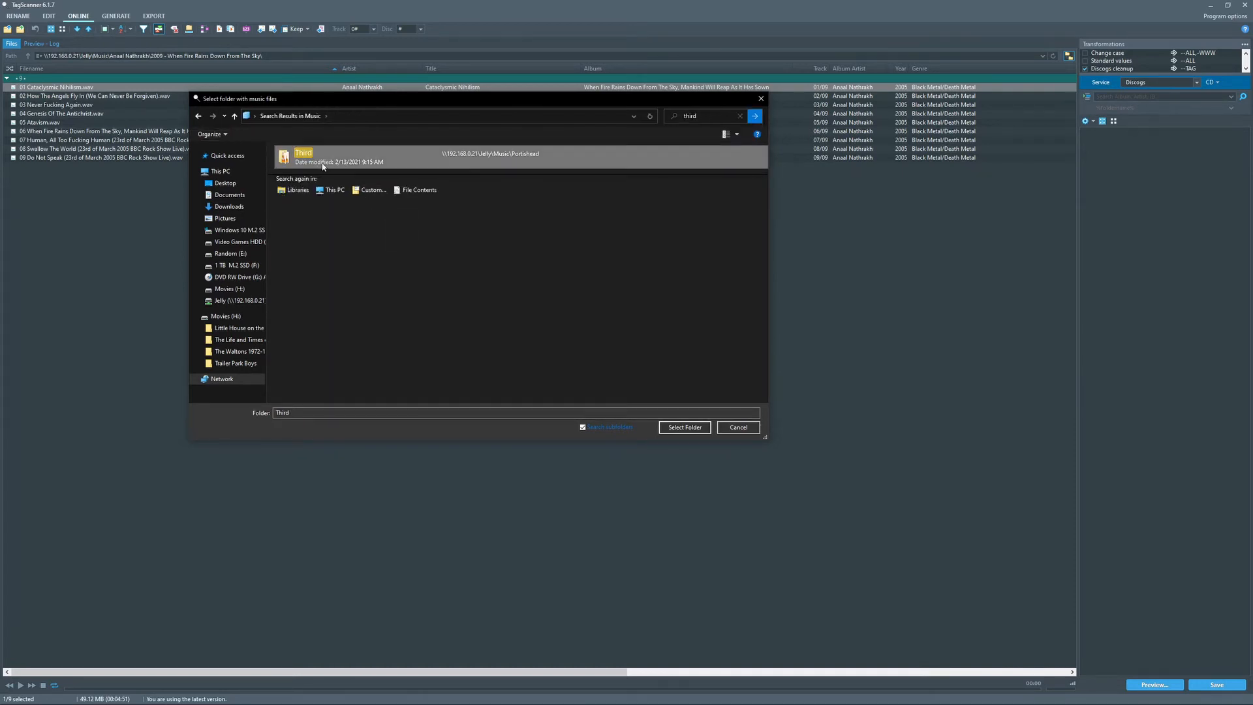
click(682, 428)
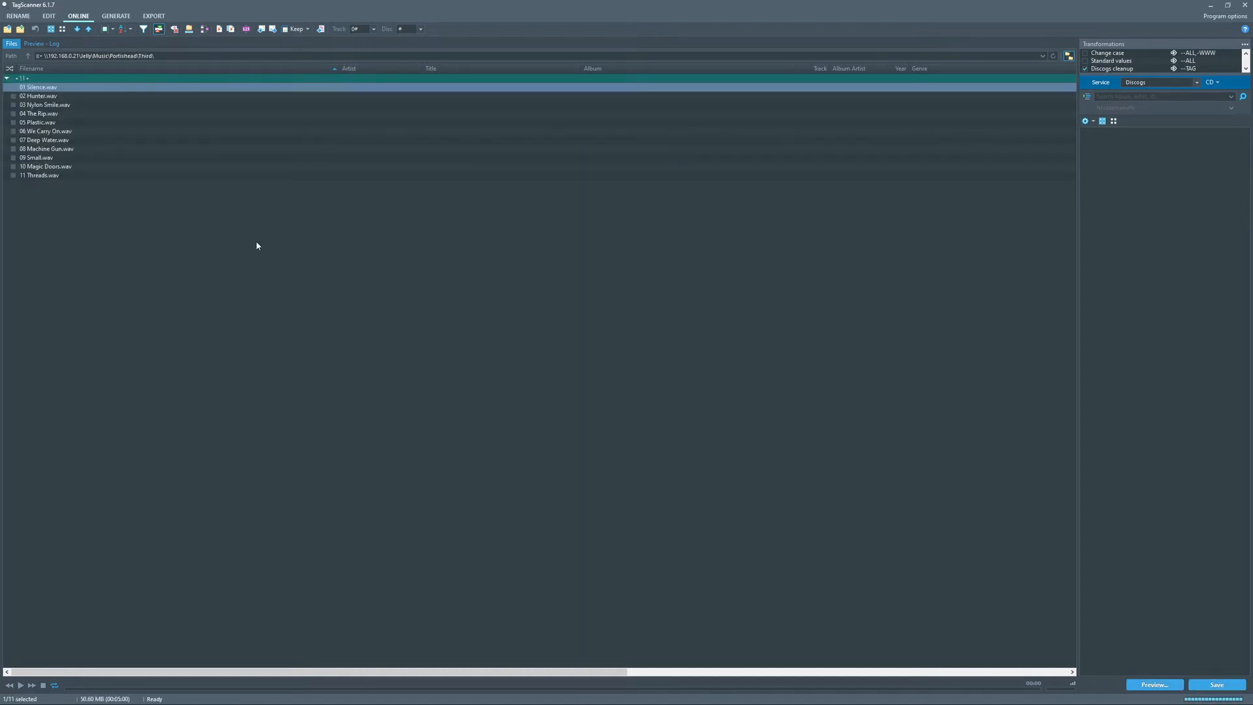
Select all the WAV tracks of the album and search Discogs for CD releases titled Third
drag(269, 240, 224, 83)
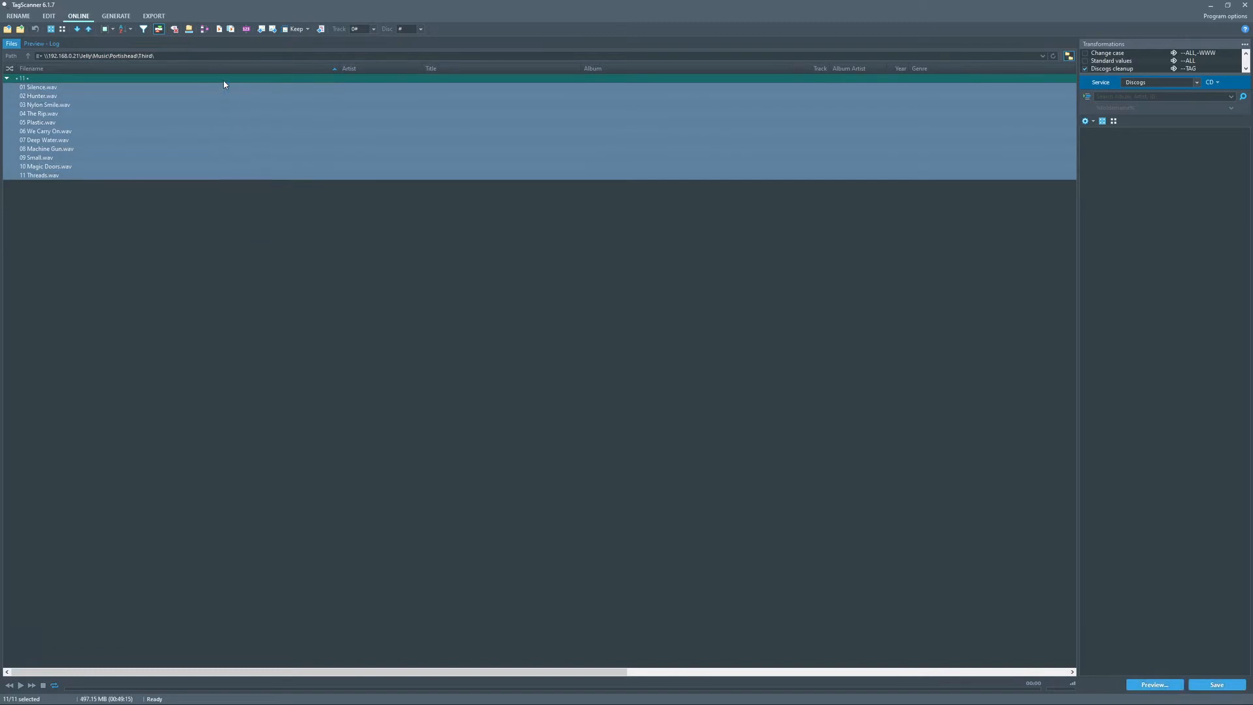
click(1233, 94)
click(1180, 104)
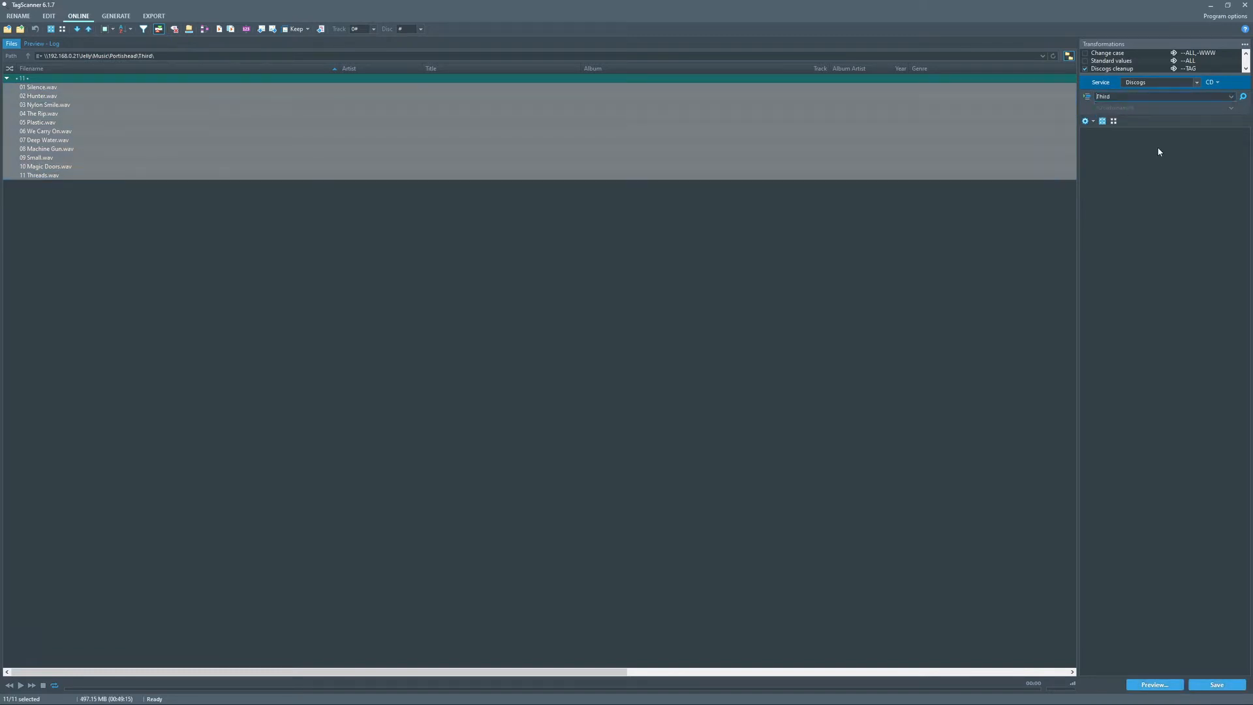
click(1242, 97)
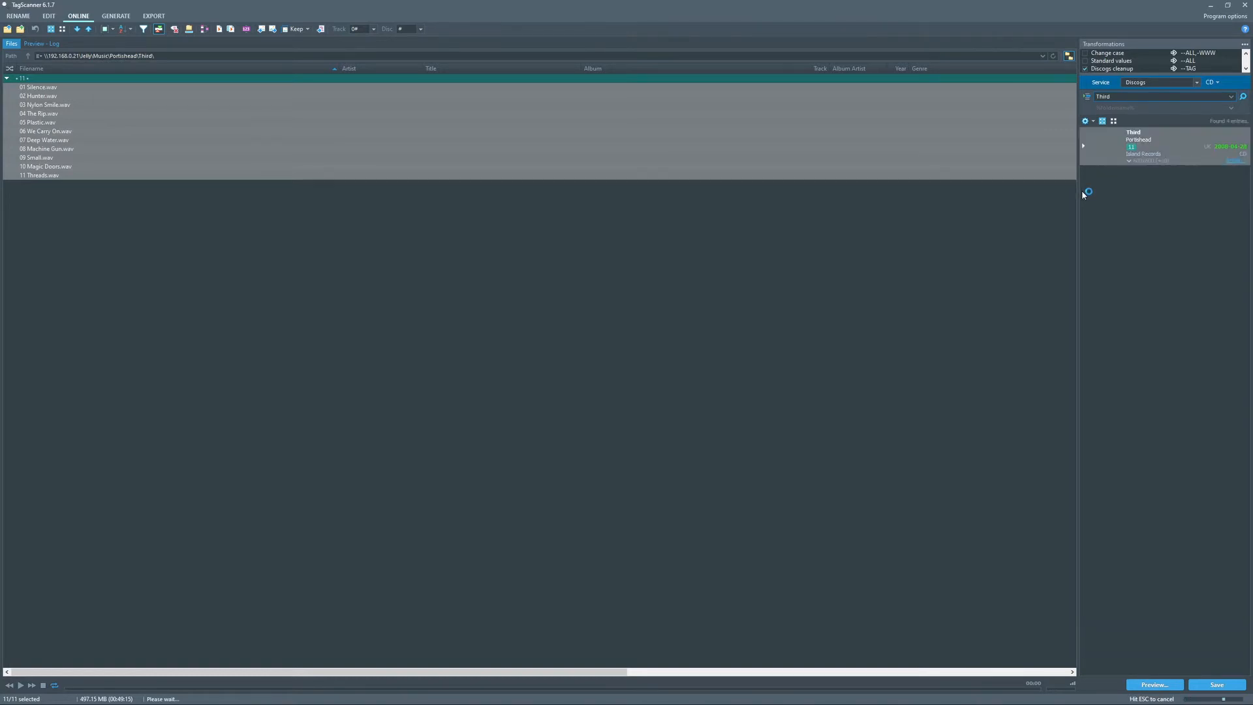
click(1216, 84)
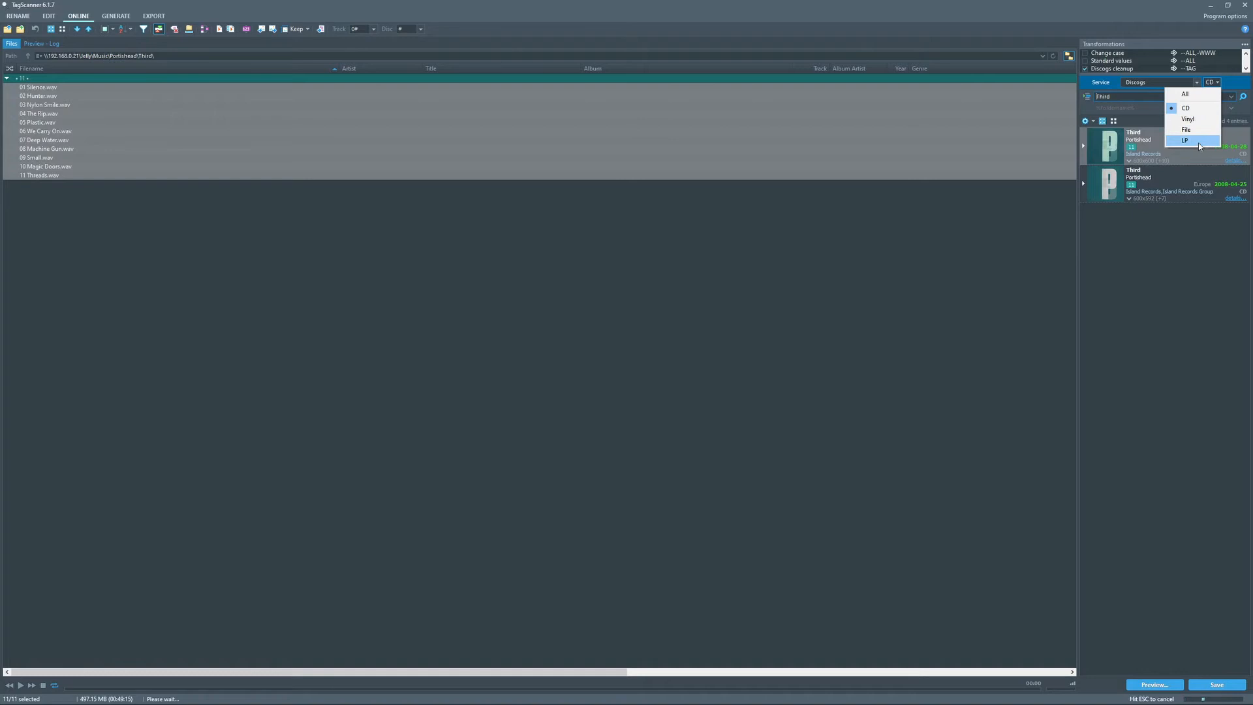
click(949, 209)
drag(816, 196, 628, 71)
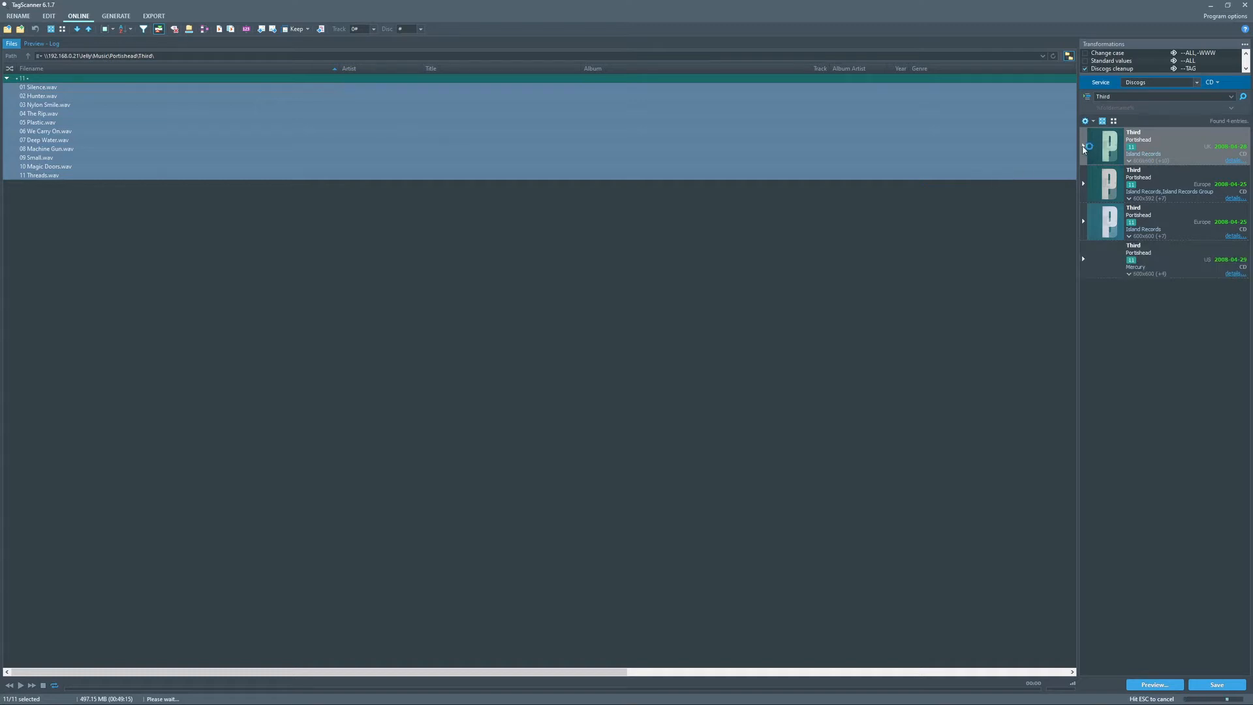
Write the tags from the US Island Records CD release of Third to all the selected WAV tracks
click(1097, 154)
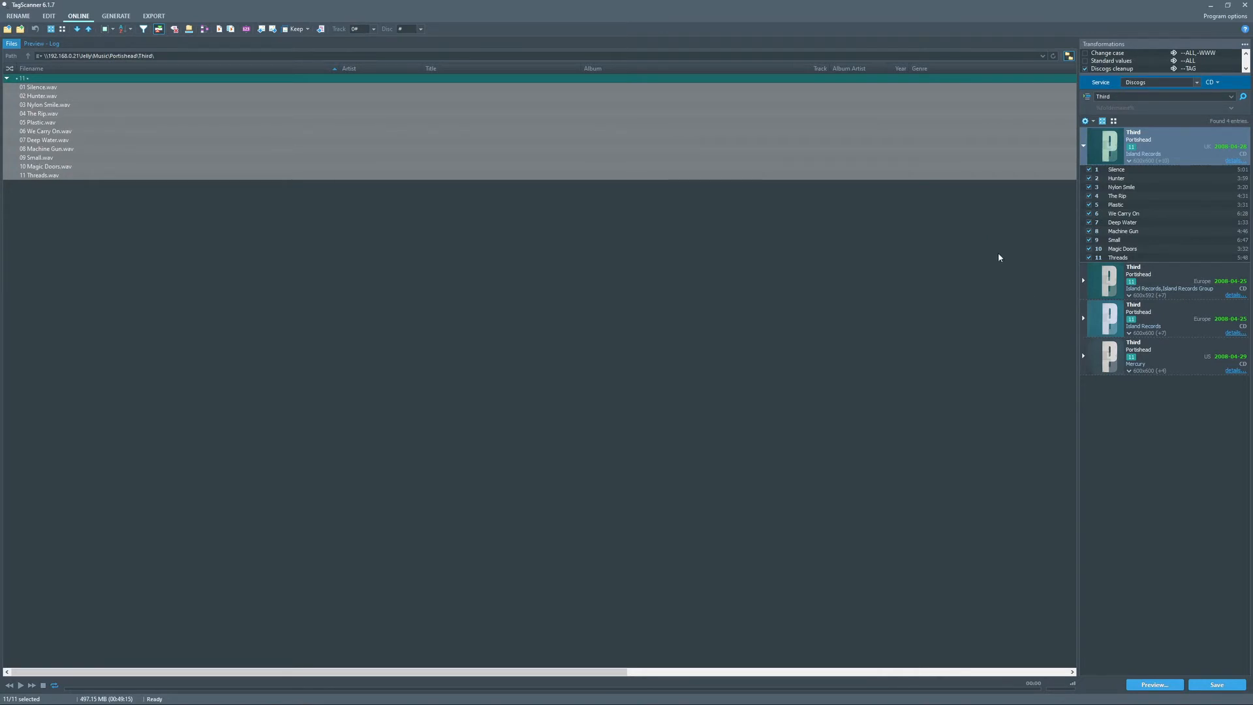
click(913, 205)
drag(887, 213, 667, 84)
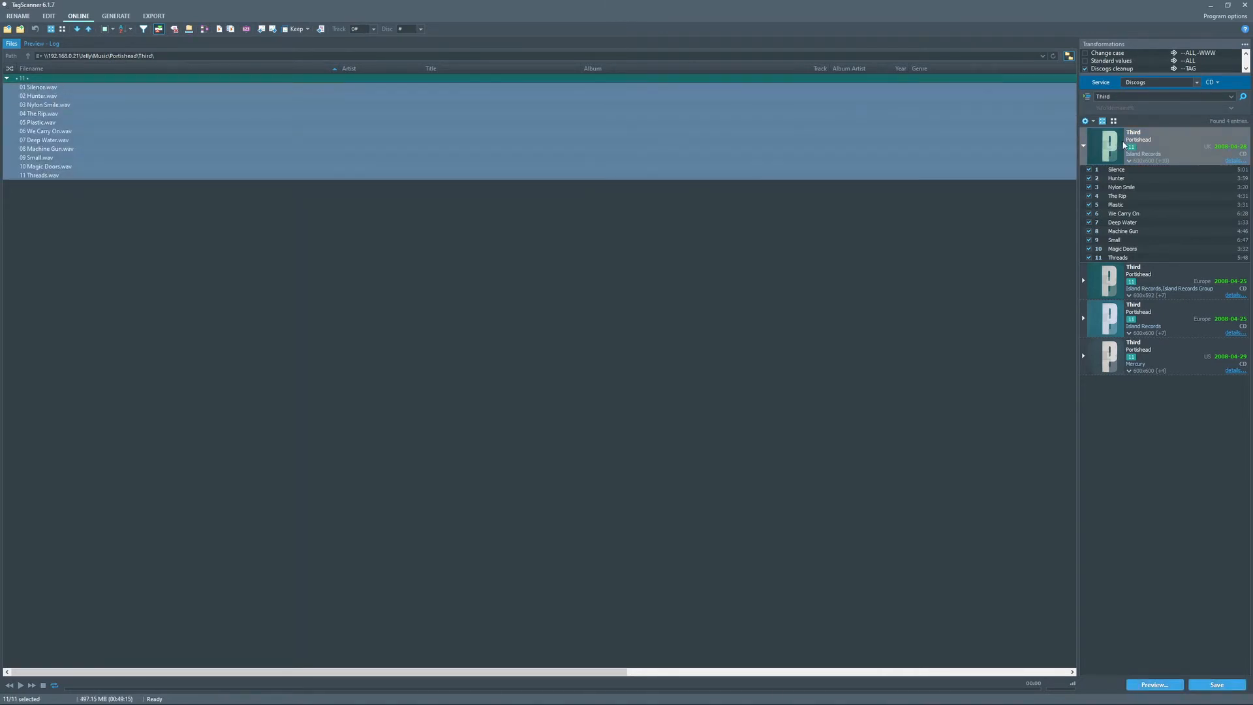
click(1218, 685)
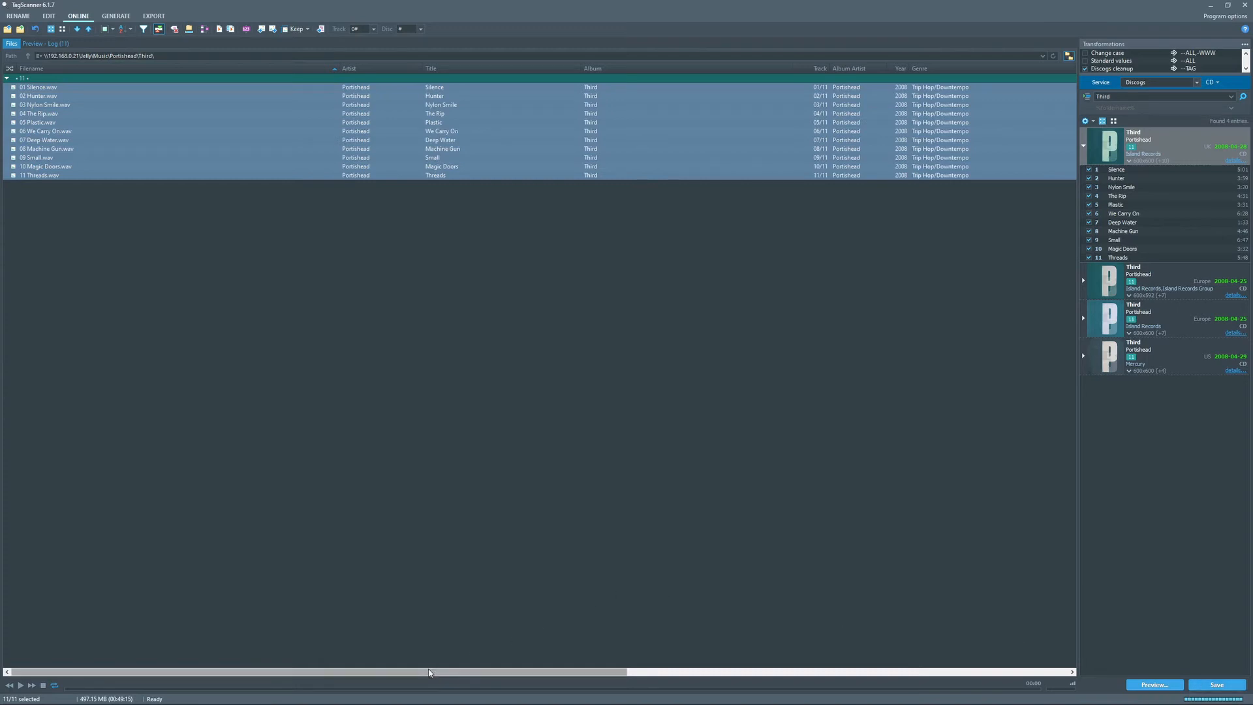
drag(429, 672, 758, 692)
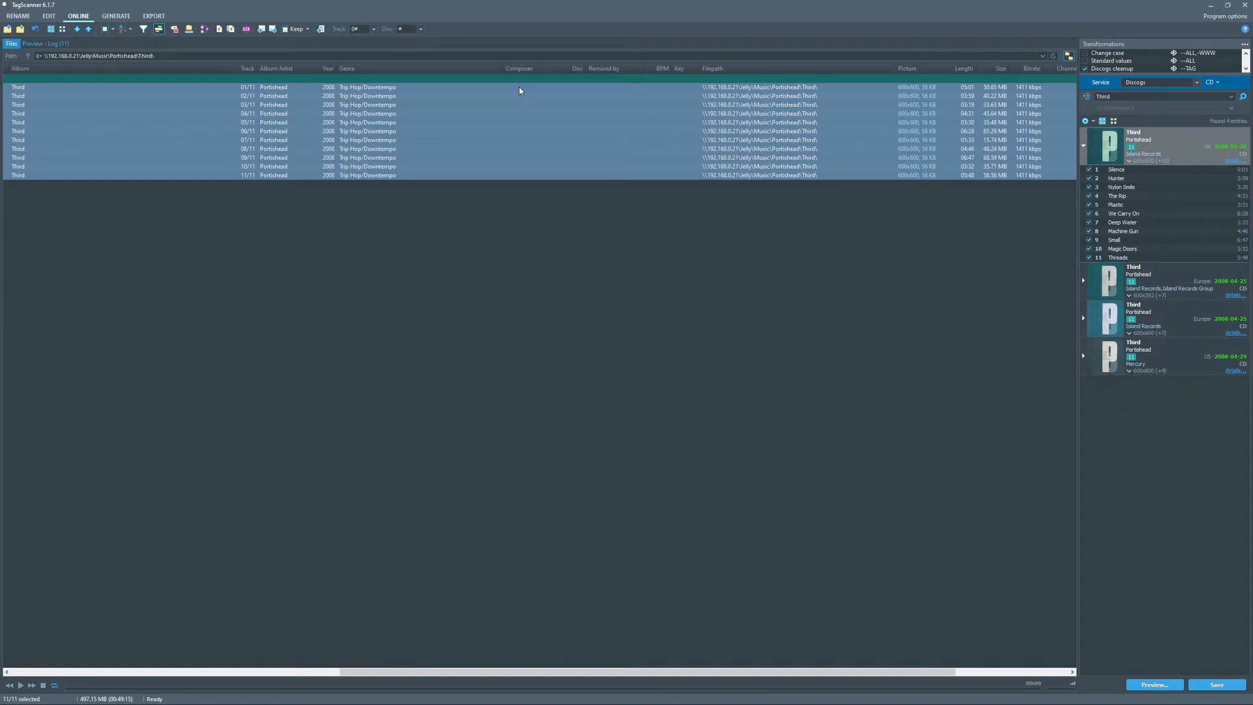
double_click(877, 10)
double_click(878, 9)
drag(338, 674, 58, 672)
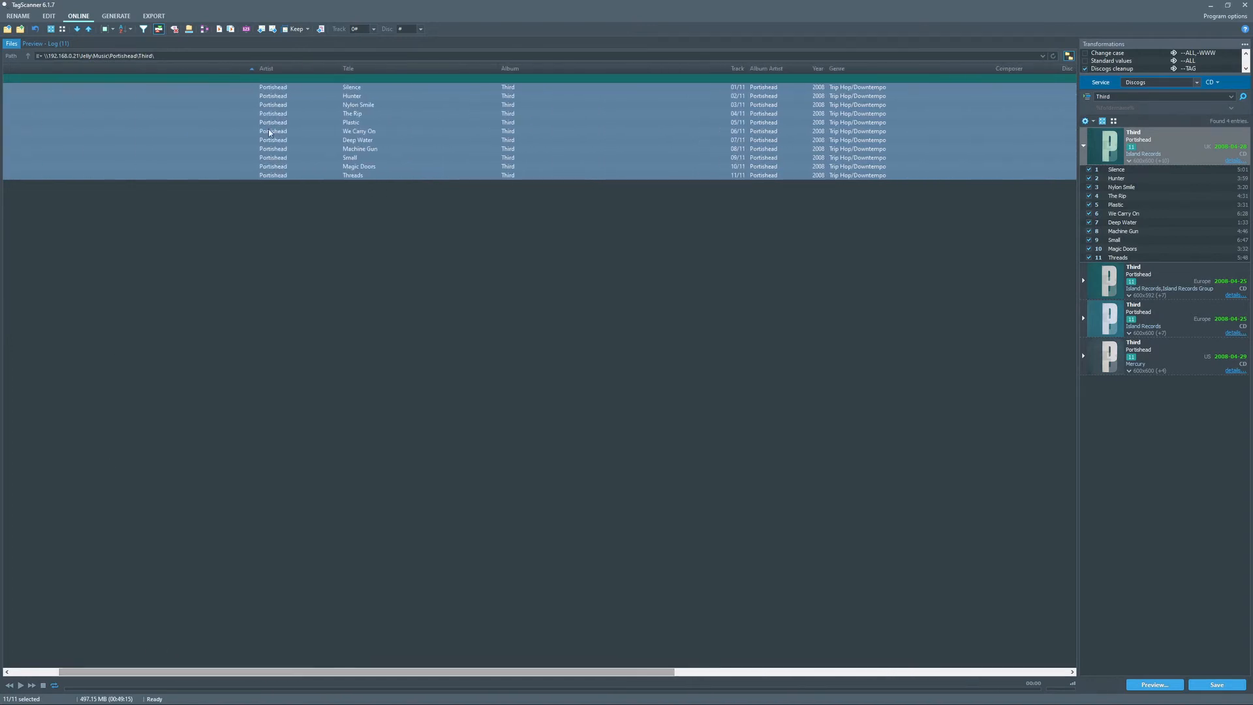
Try to edit the first track's title to Silences directly in the track list
click(323, 88)
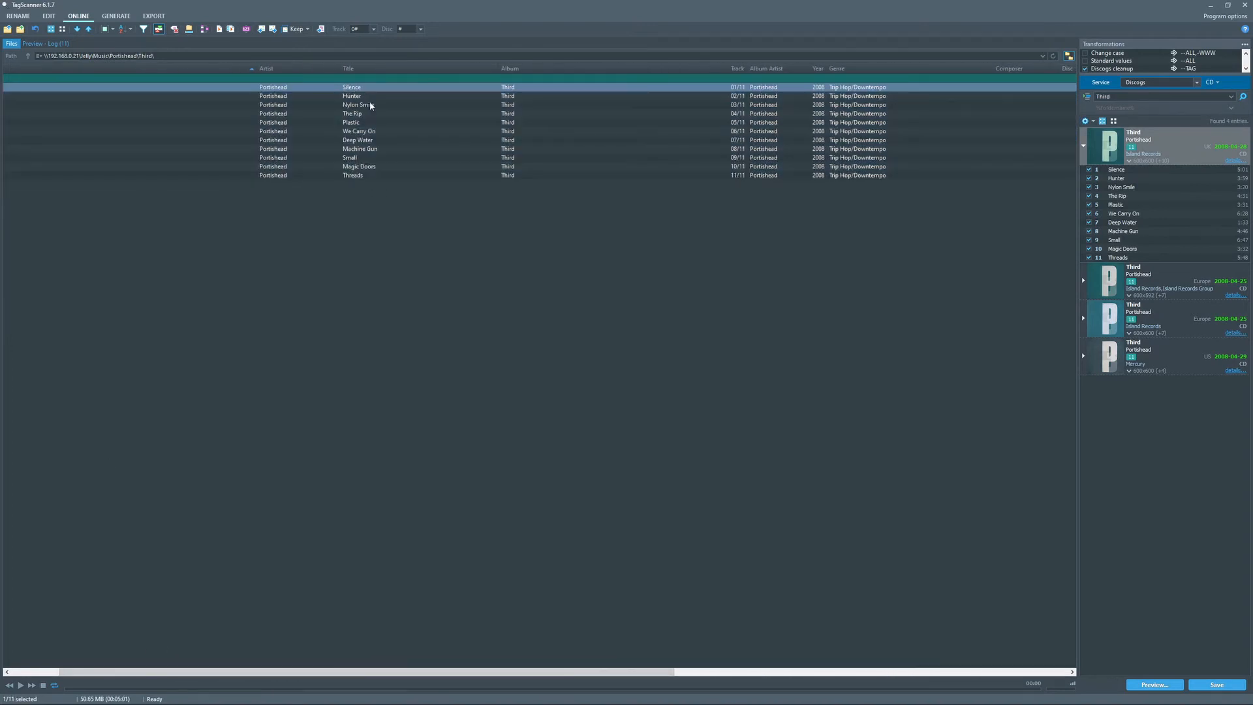
click(376, 87)
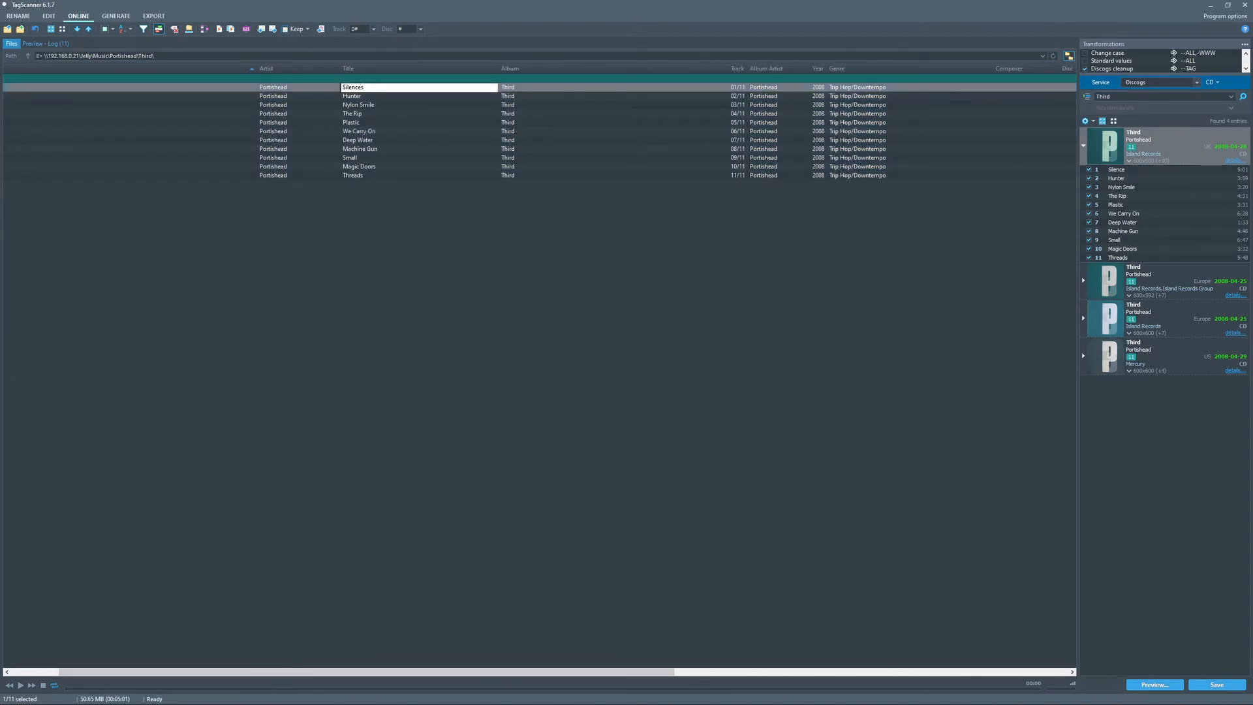
click(430, 210)
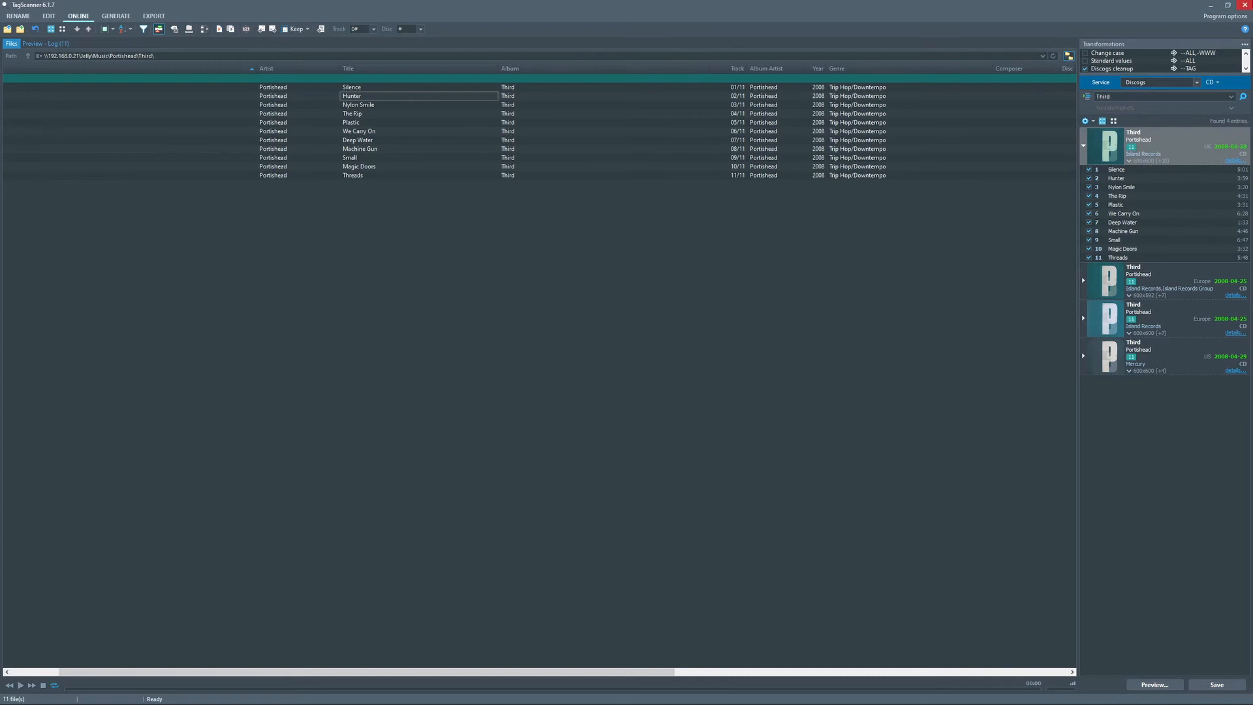
Close TagScanner, open MusicBee and scan the J:\Music folder for new audio files, adding them to the library
click(1245, 4)
double_click(92, 20)
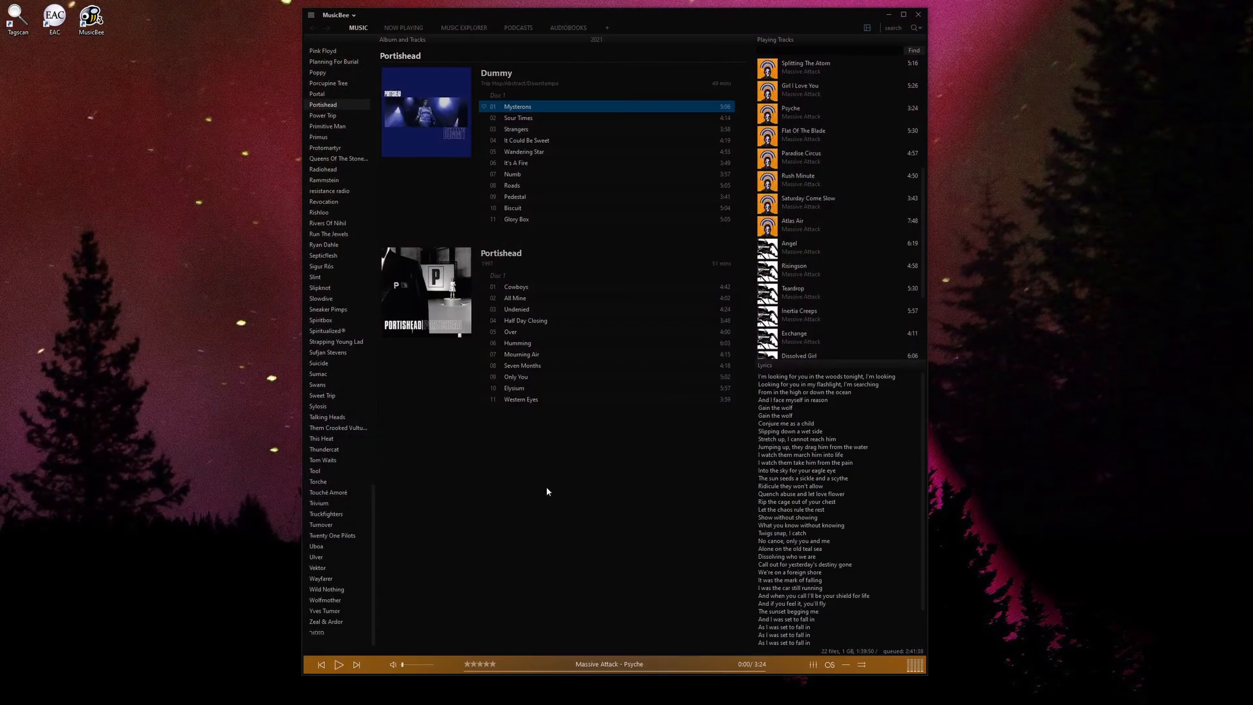
click(343, 17)
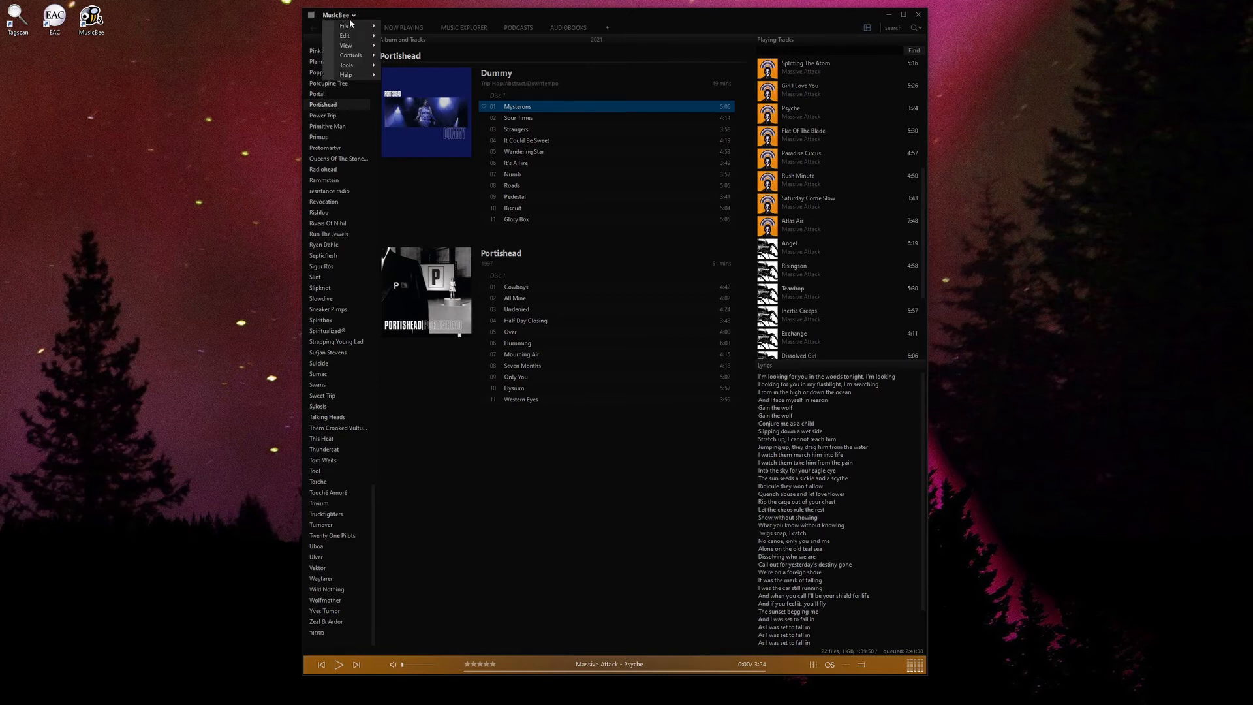
mouse_move(356, 25)
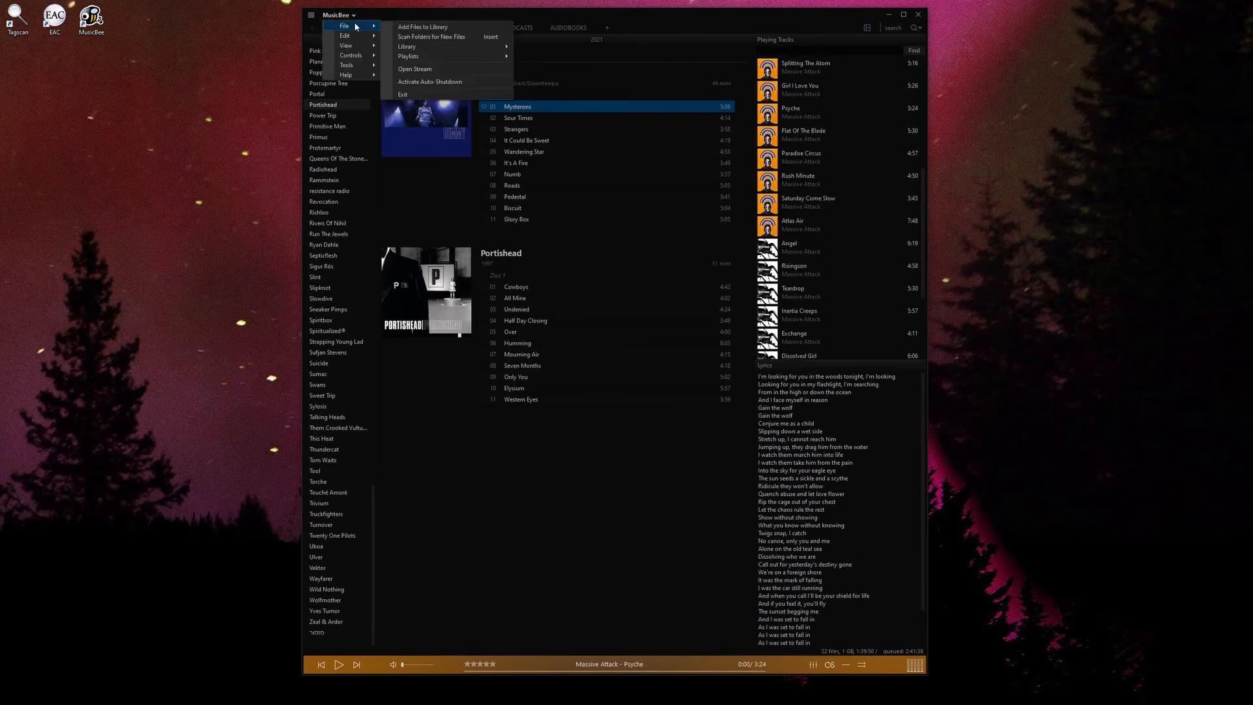
click(438, 38)
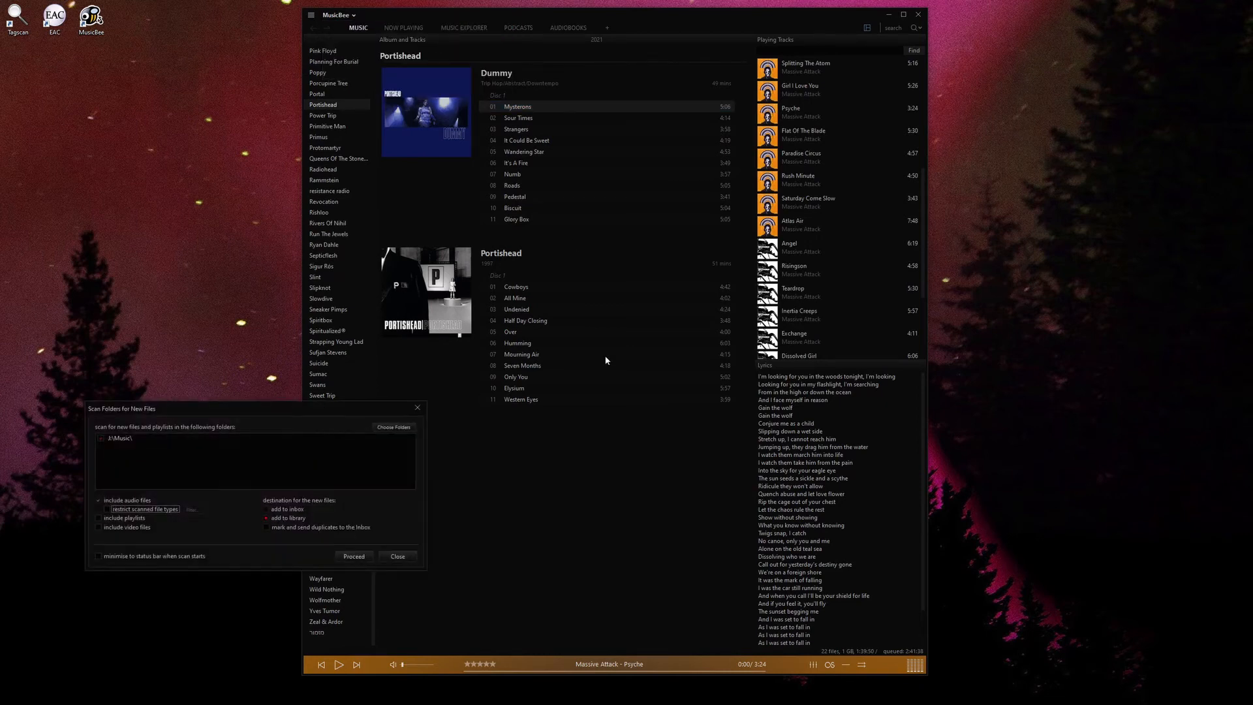
click(353, 556)
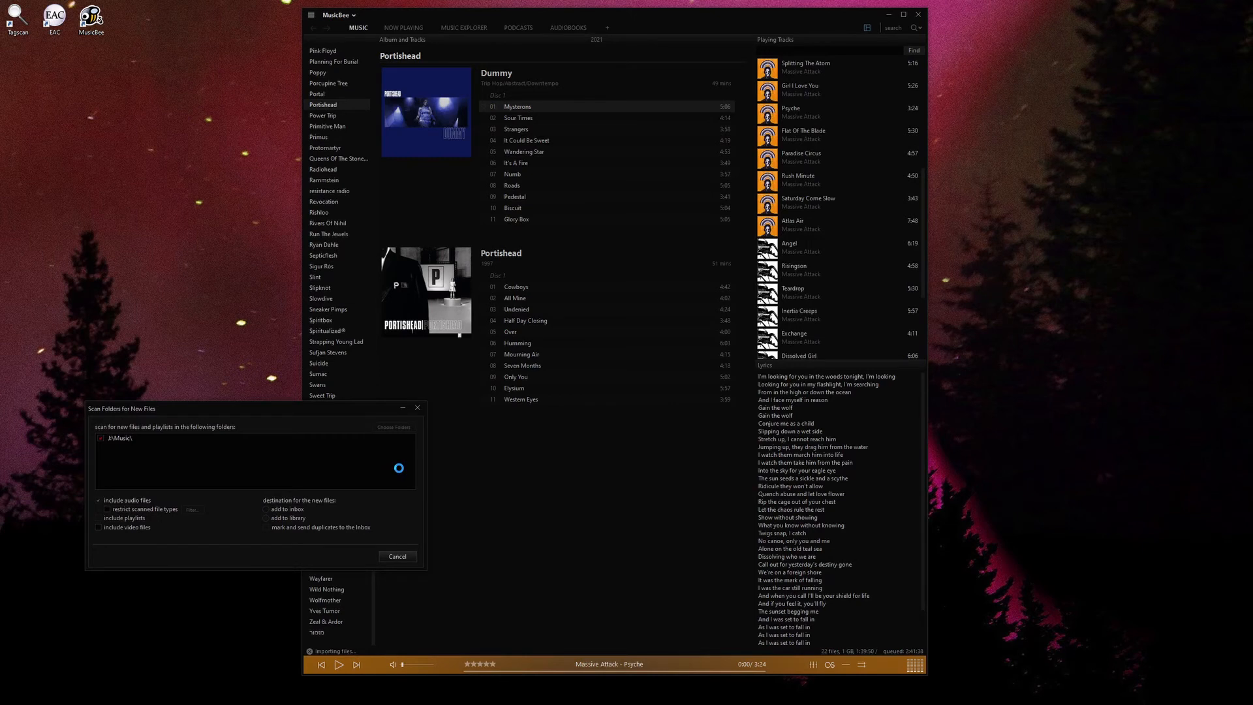
drag(263, 408, 297, 397)
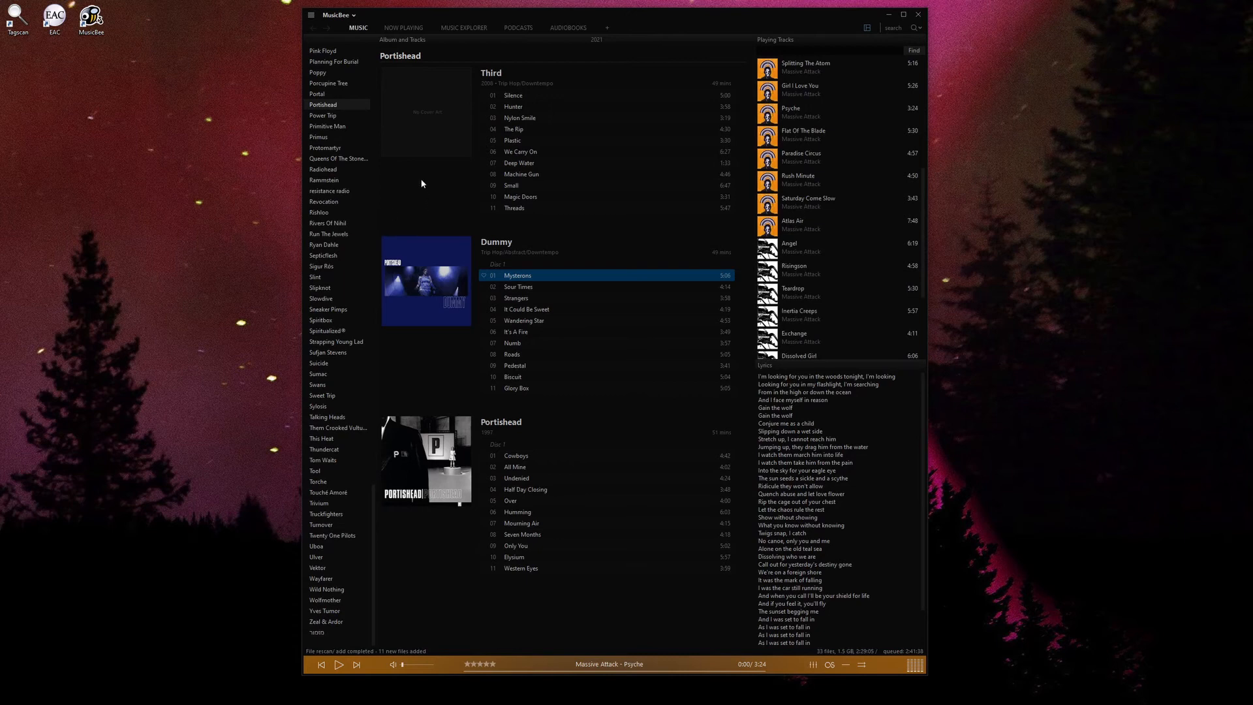
Search online for artwork for the album Third and save the fanart.tv cover, embedded in the files and linked as folder.jpg
click(425, 130)
right_click(429, 122)
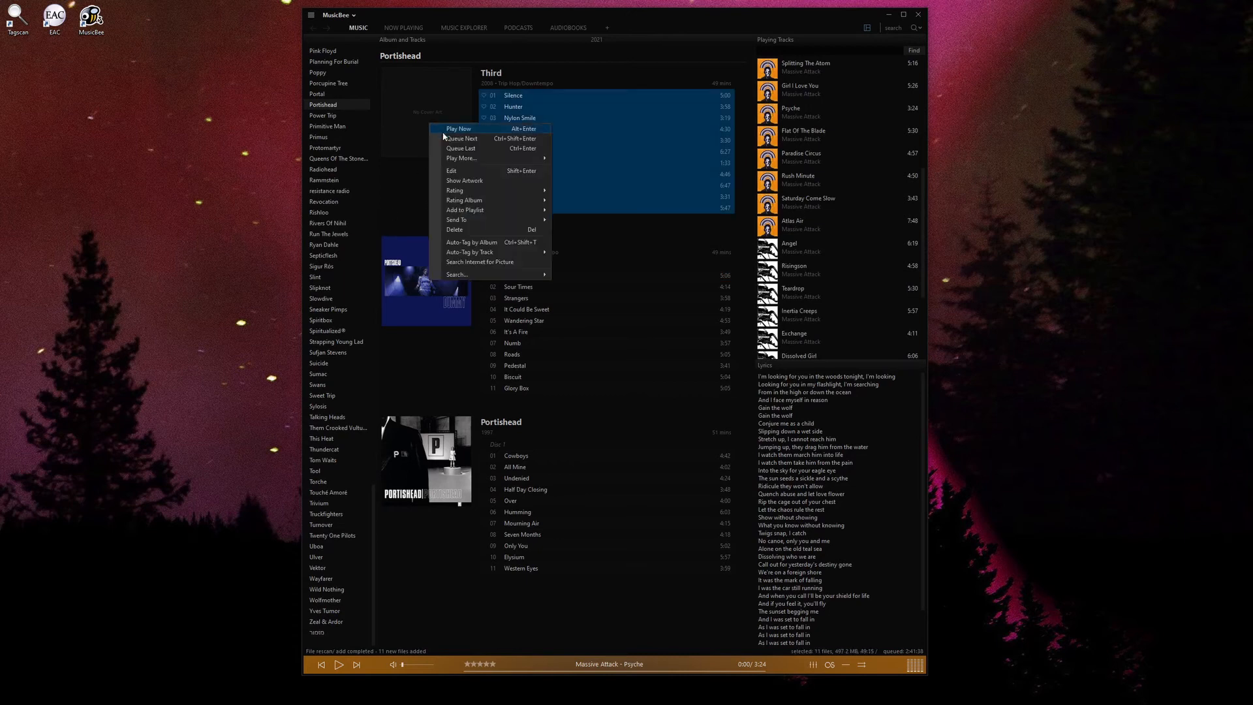
click(484, 263)
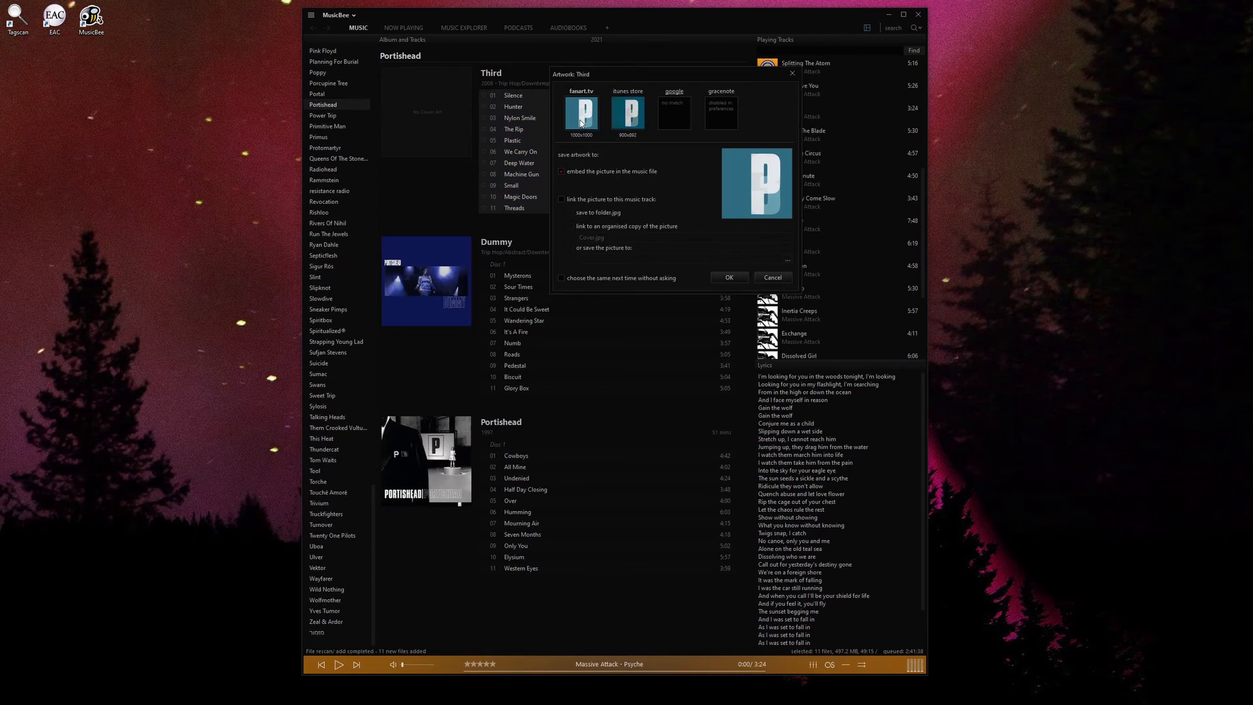
click(565, 201)
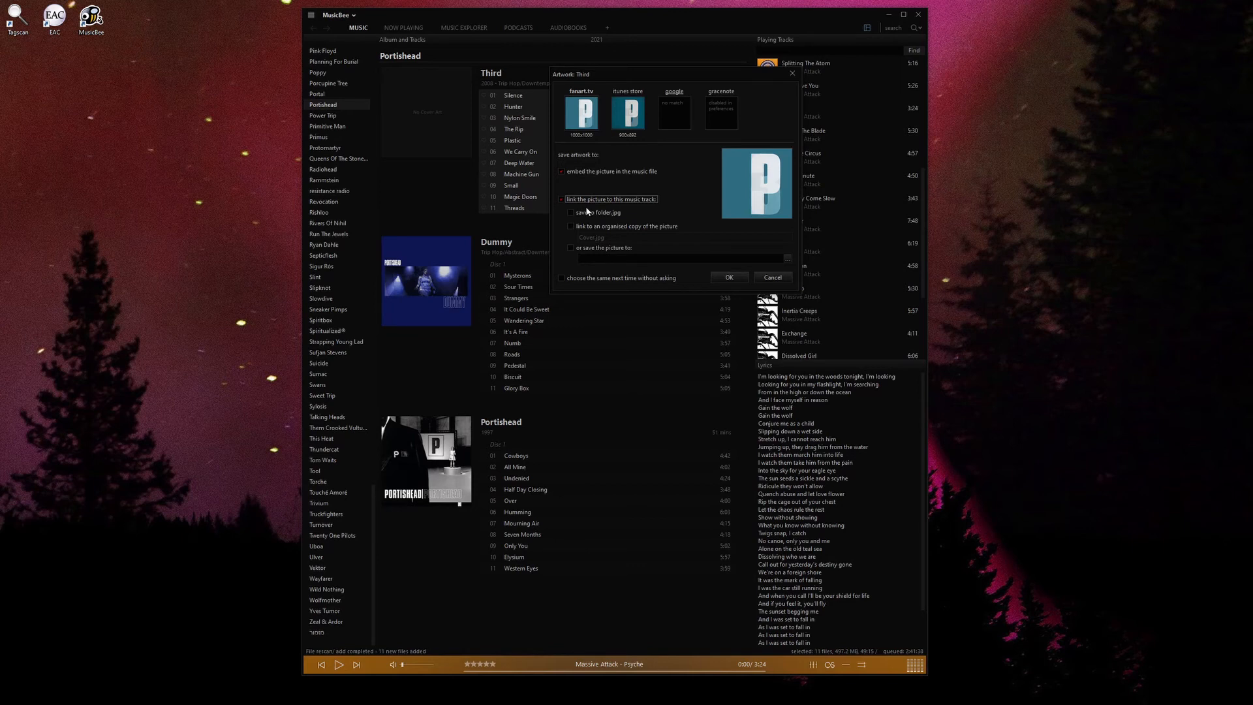
click(586, 212)
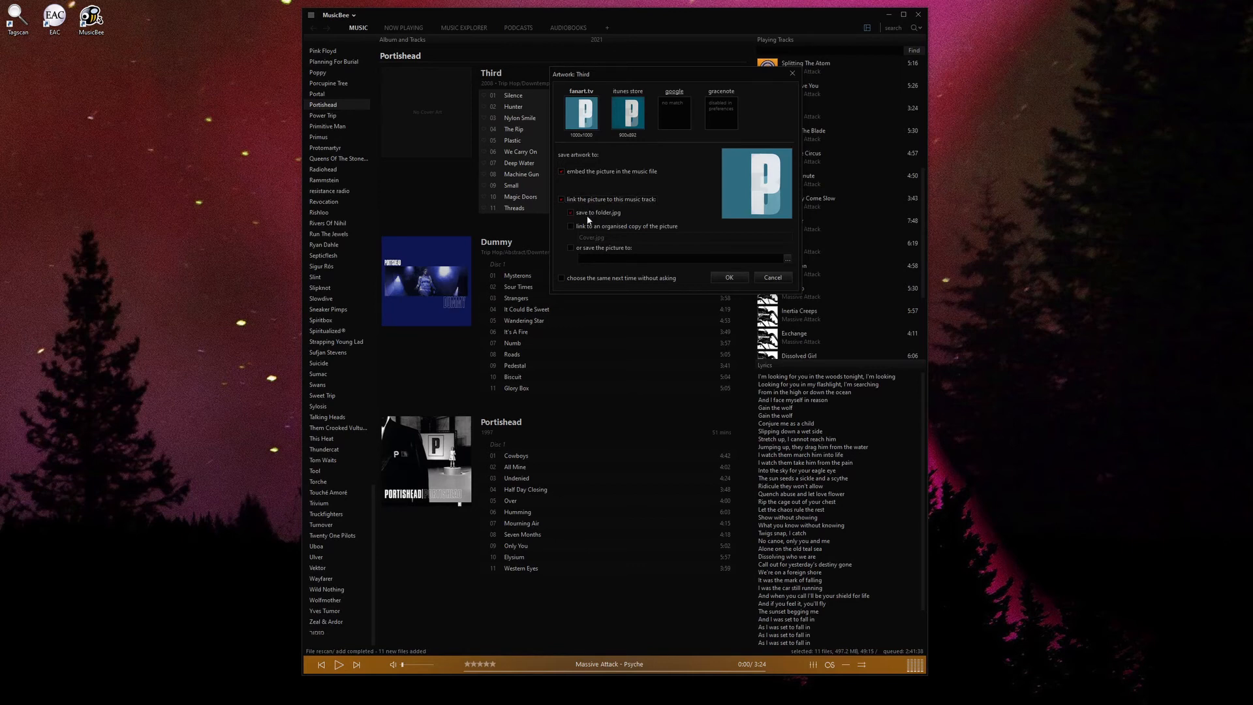
click(727, 278)
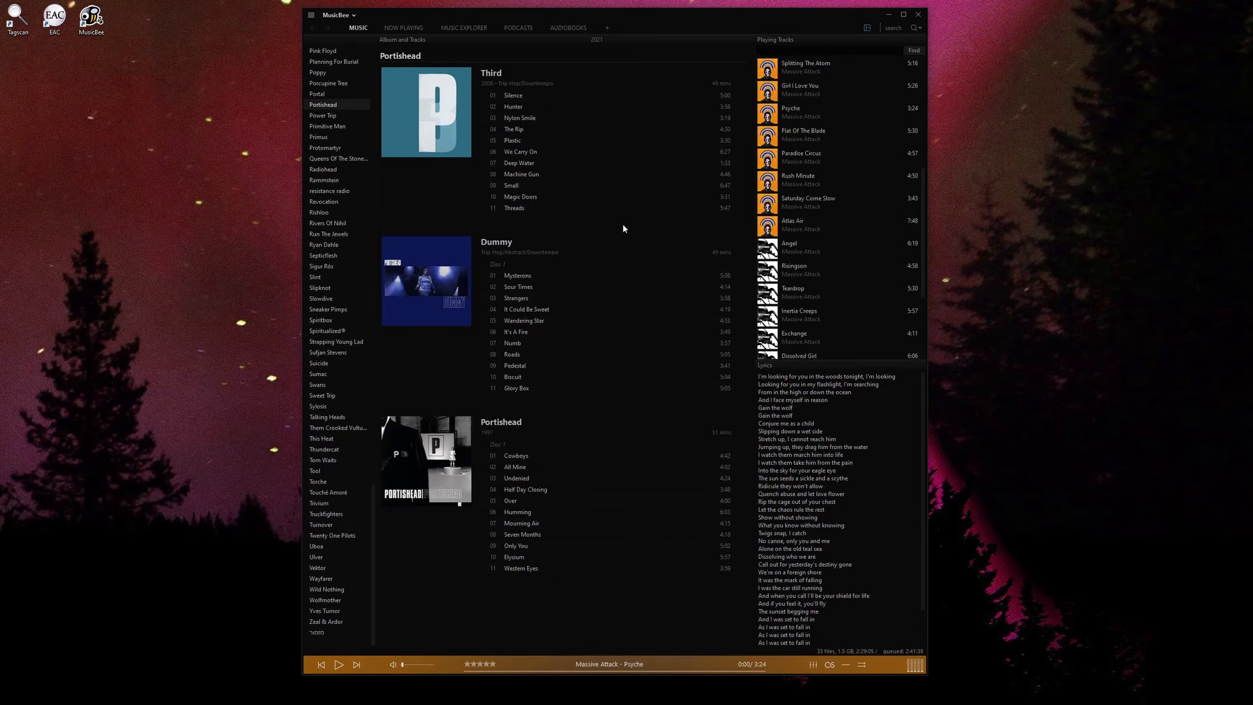
Switch to the browser to view the Lyrics Reloaded (Updated) plugin page, and minimize it again
click(536, 98)
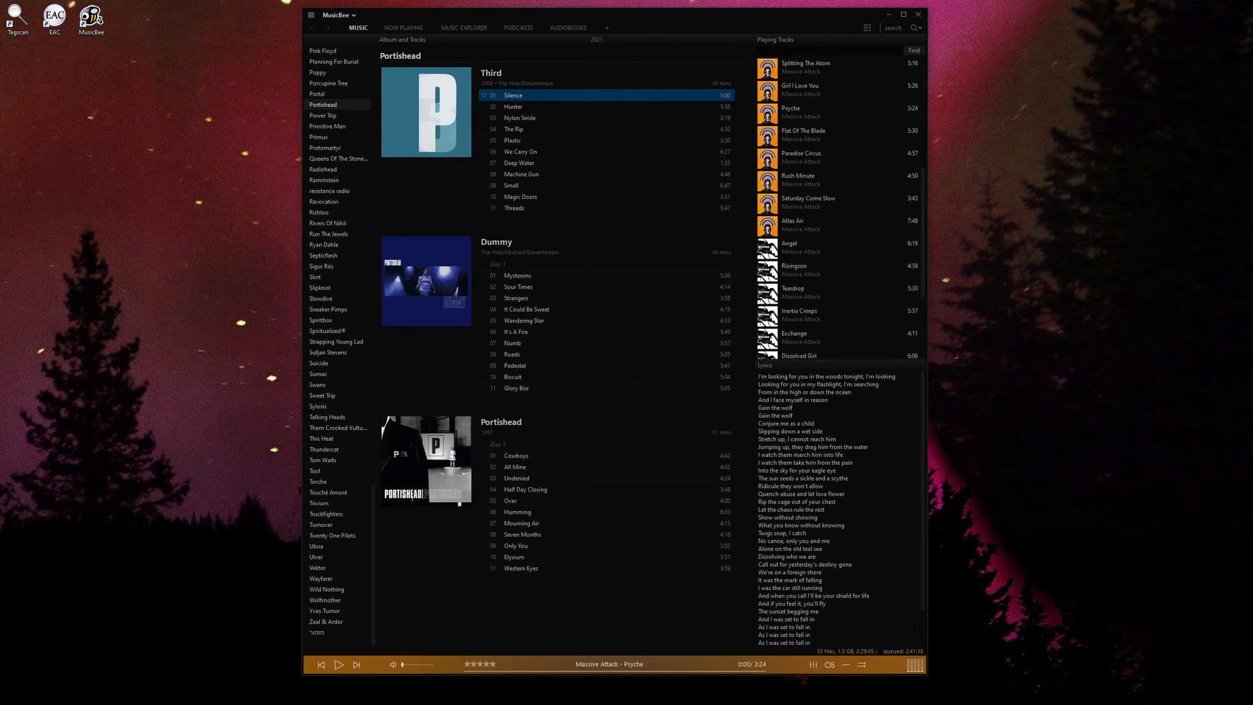
key(alt+Tab)
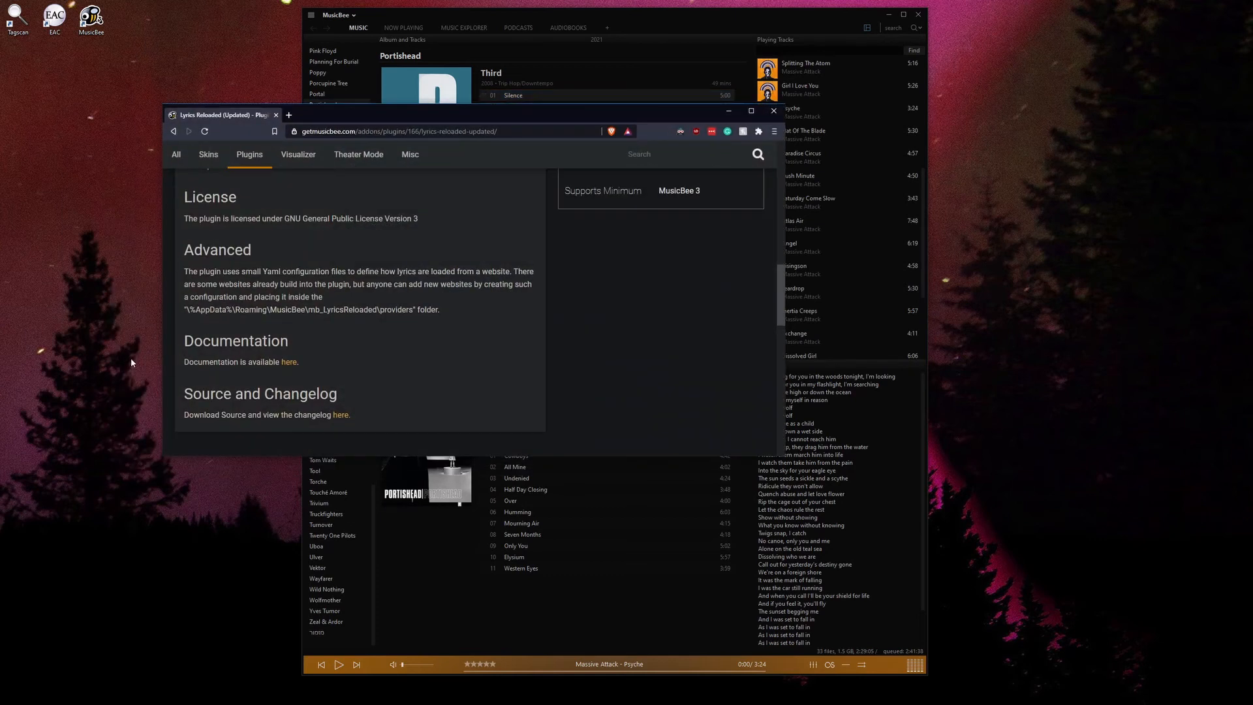
scroll(382, 337, up, 8)
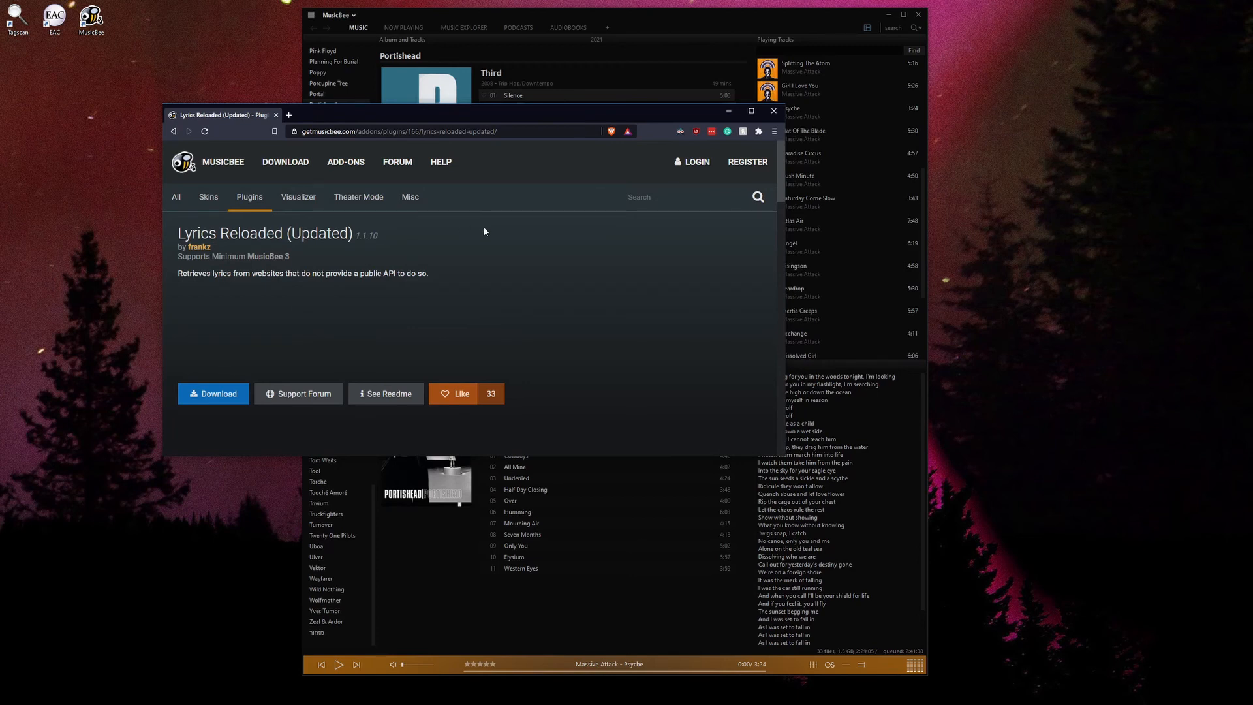
click(729, 112)
Examine the enabled lyrics providers and their priority in MusicBee's auto-tagging preferences
click(312, 14)
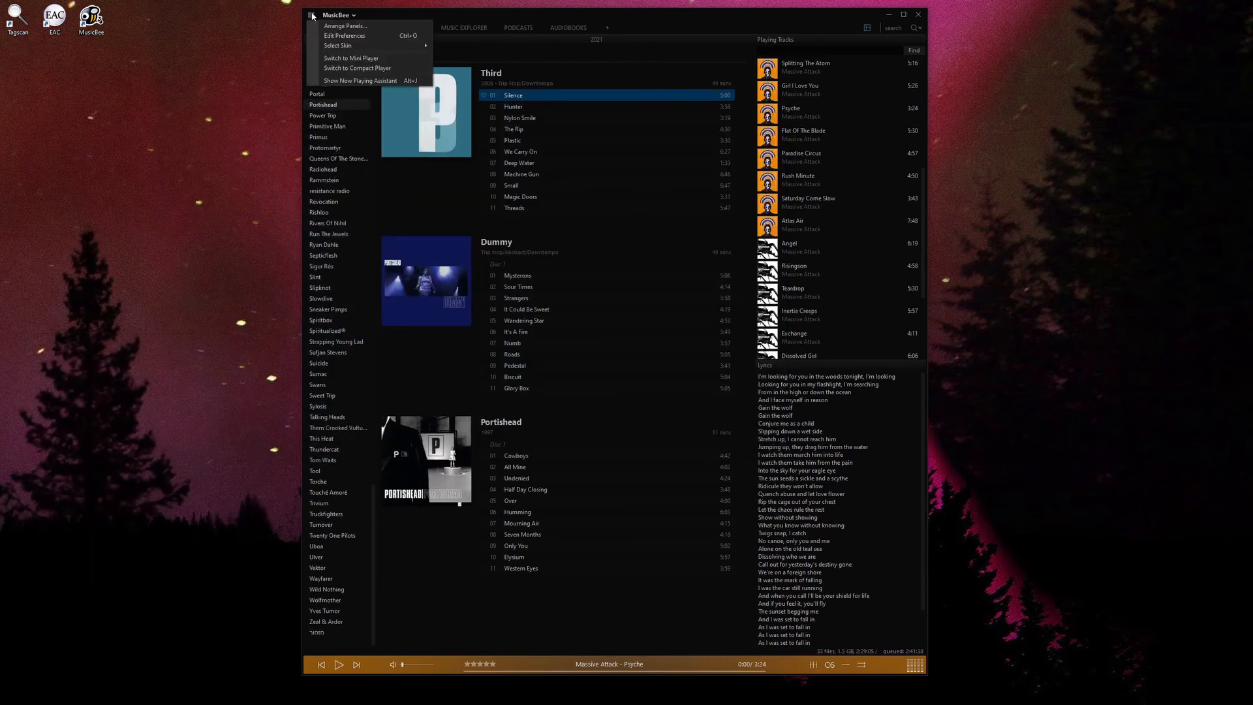
click(345, 35)
drag(297, 131, 559, 88)
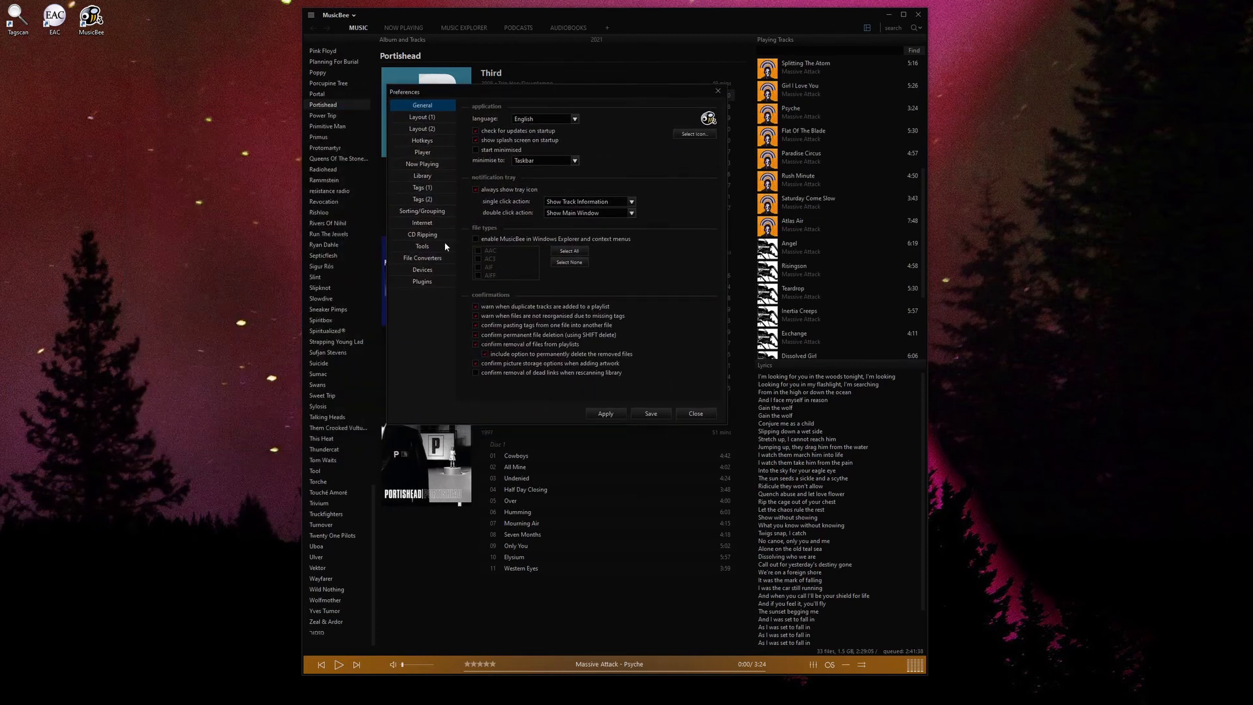
click(431, 200)
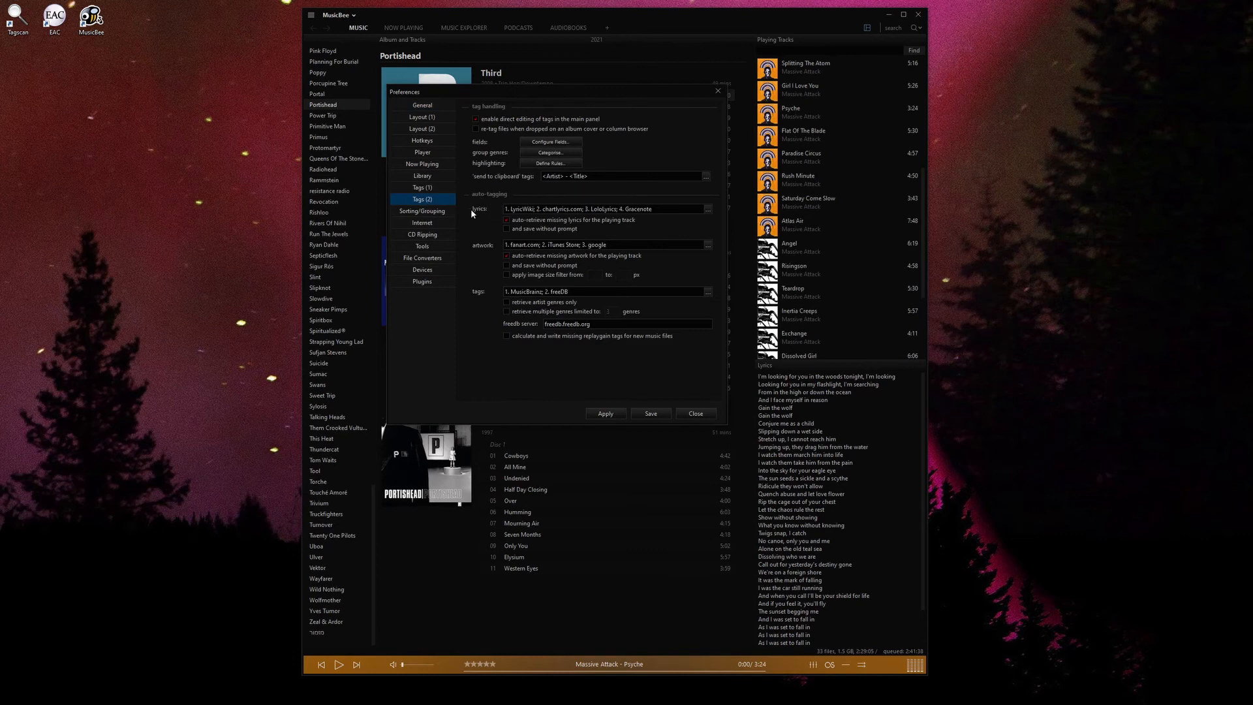
click(706, 209)
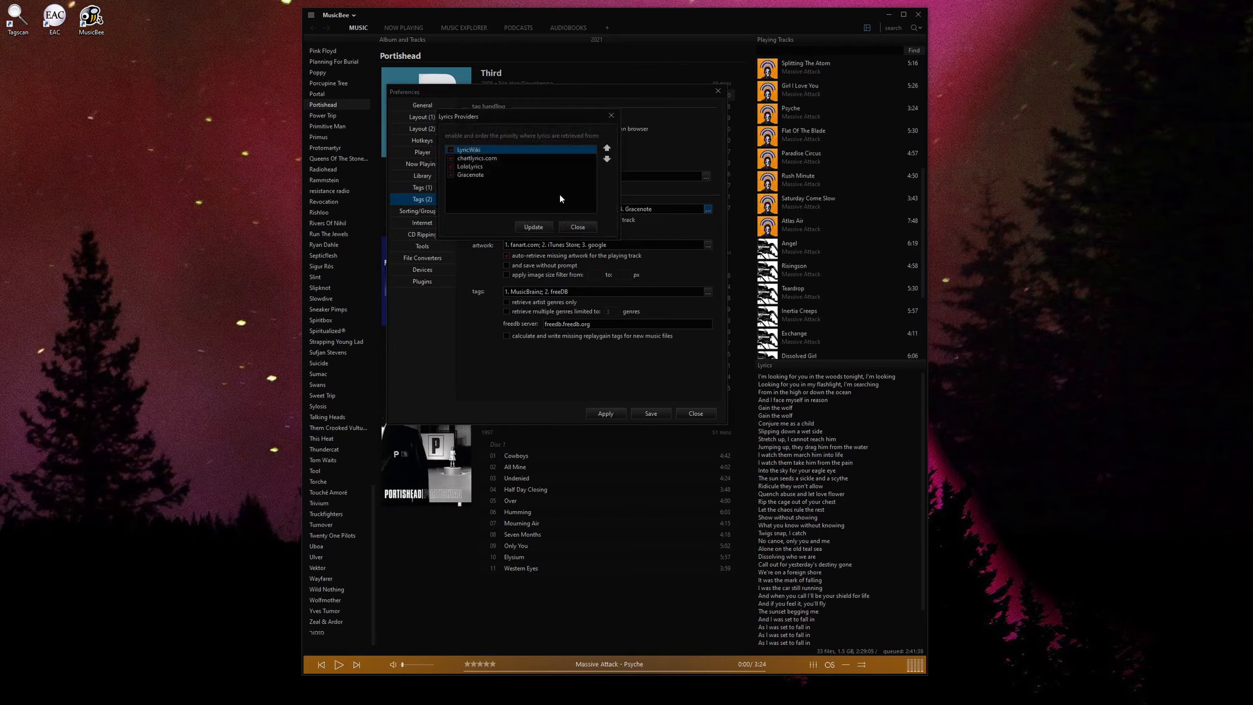
click(488, 180)
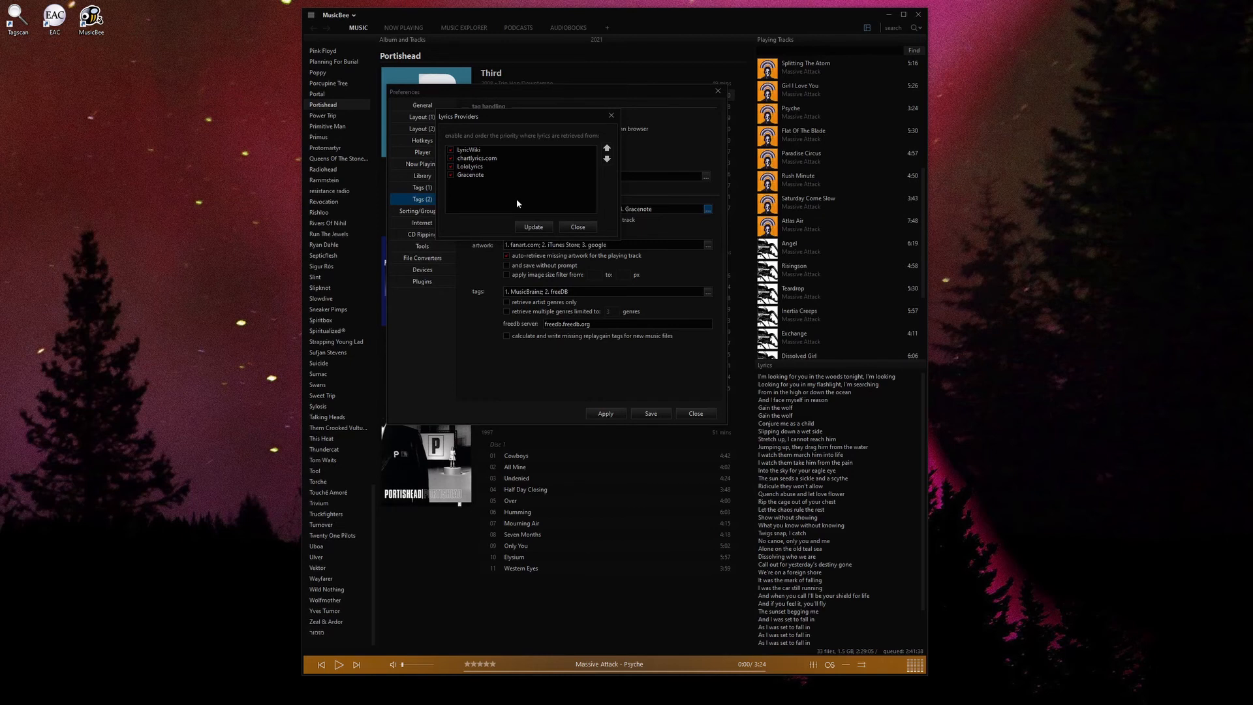
click(578, 226)
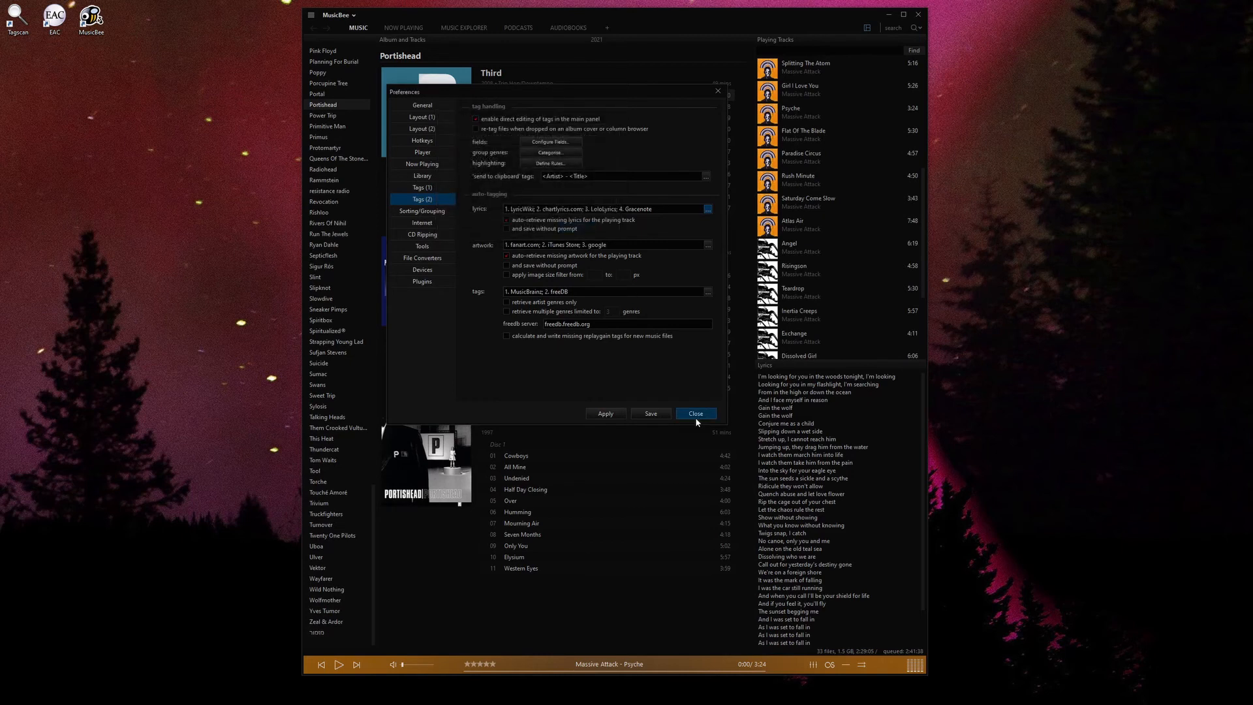
click(661, 413)
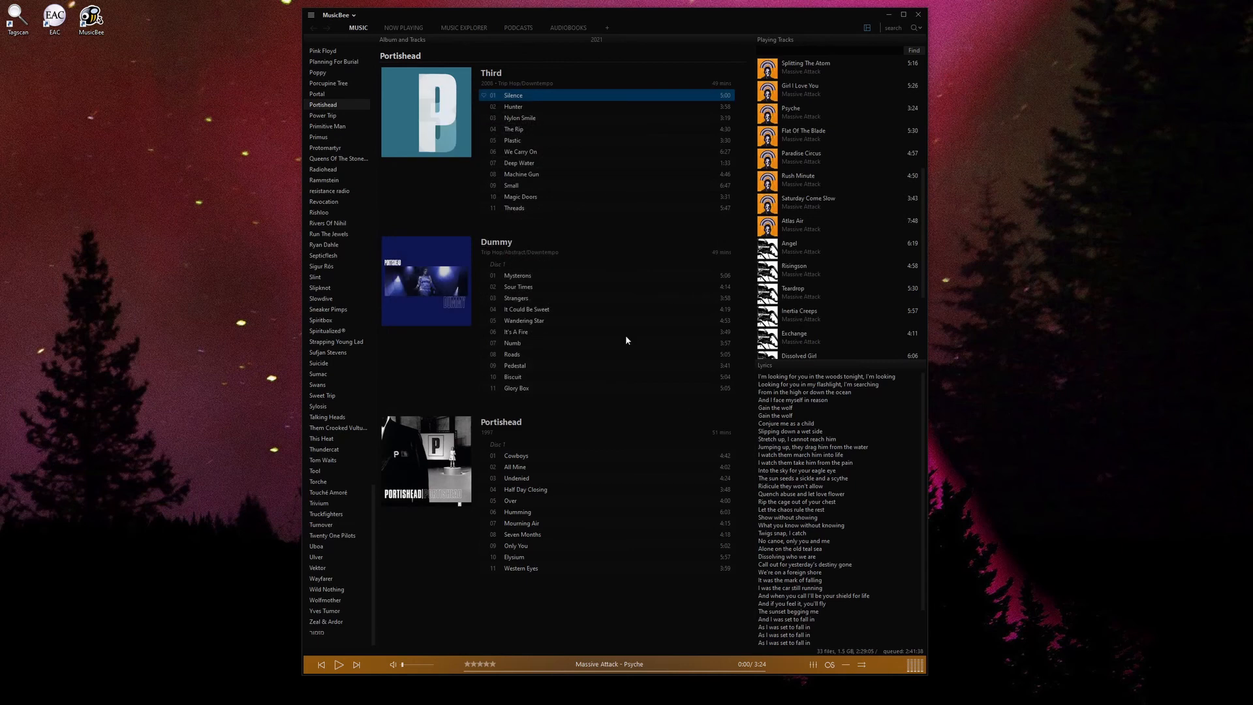
Close MusicBee and replace the mb_LyricsReloaded folder in Downloads with a fresh extraction of mb_LyricsReloaded.zip
click(919, 15)
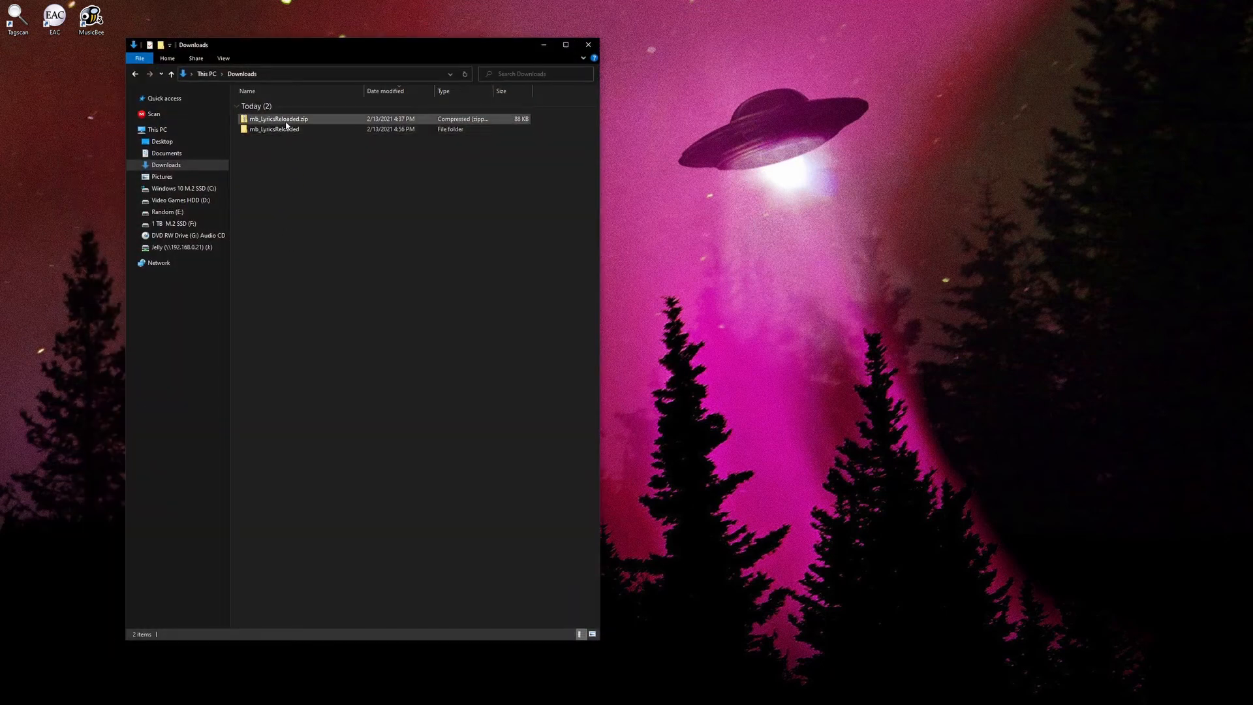
click(286, 129)
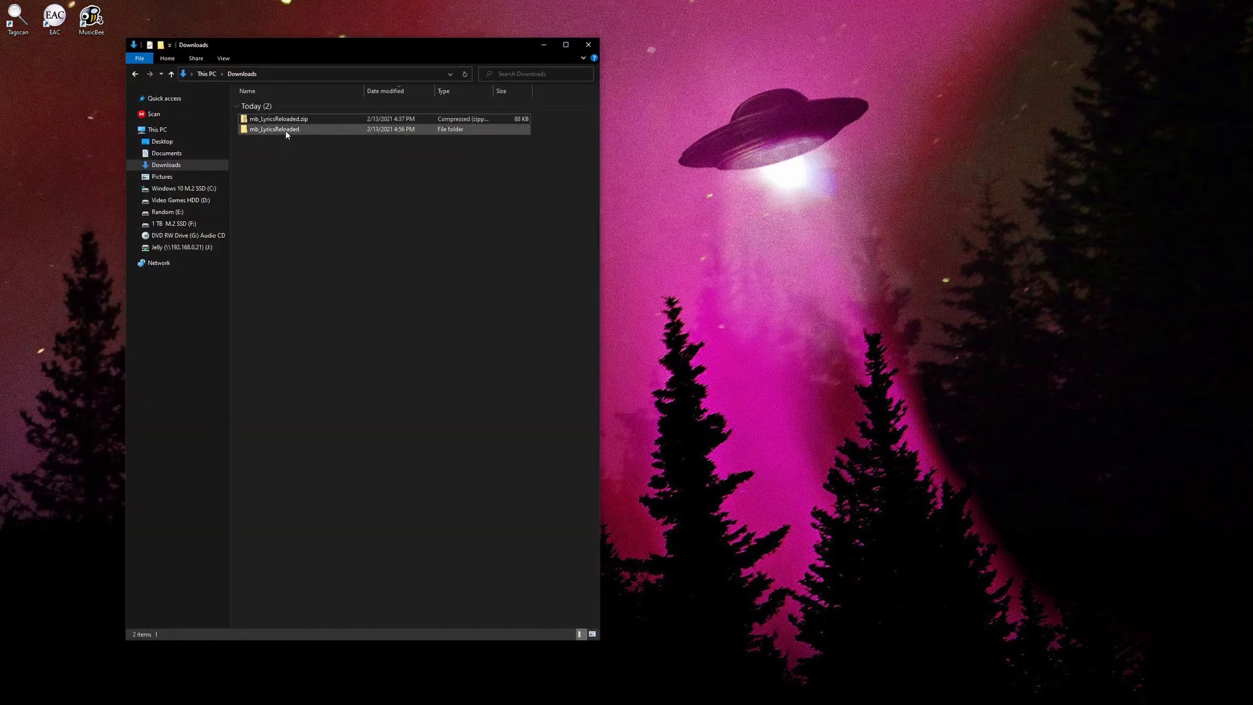
key(Delete)
right_click(295, 121)
click(326, 152)
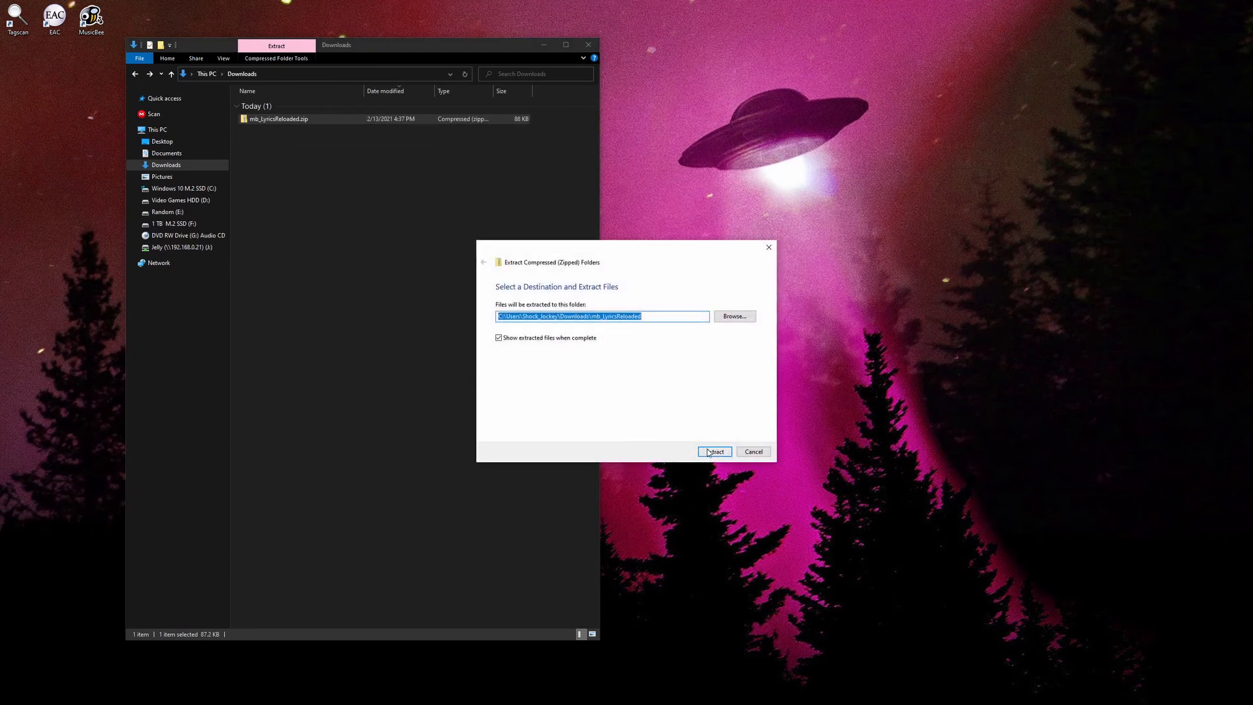
click(714, 451)
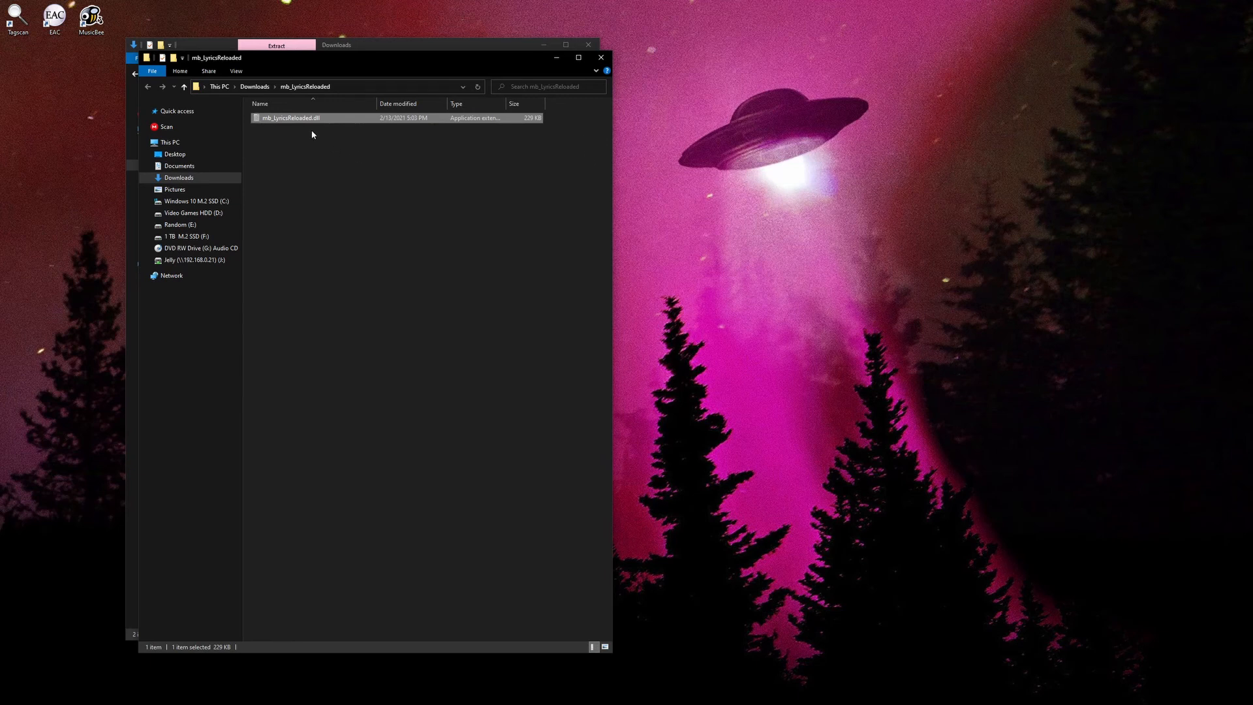
Move mb_LyricsReloaded.dll into C:\Program Files (x86)\MusicBee\Plugins with administrator permission, and close both Explorer windows
click(224, 203)
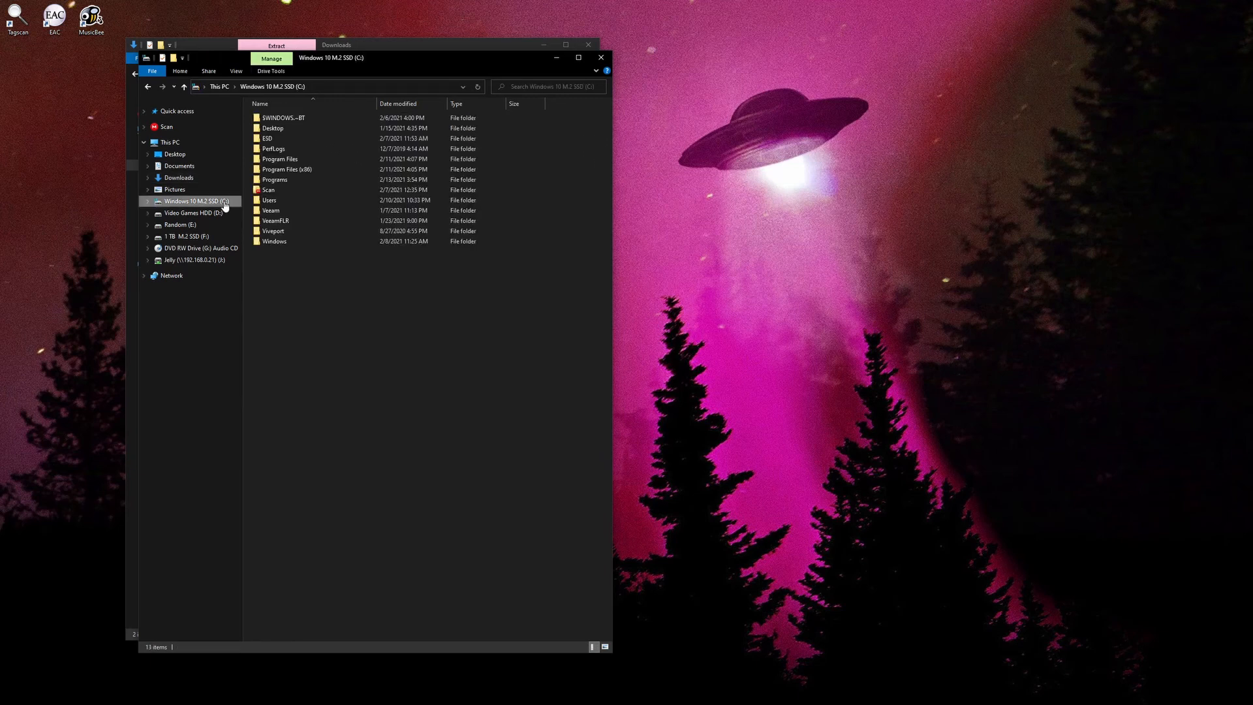
double_click(310, 171)
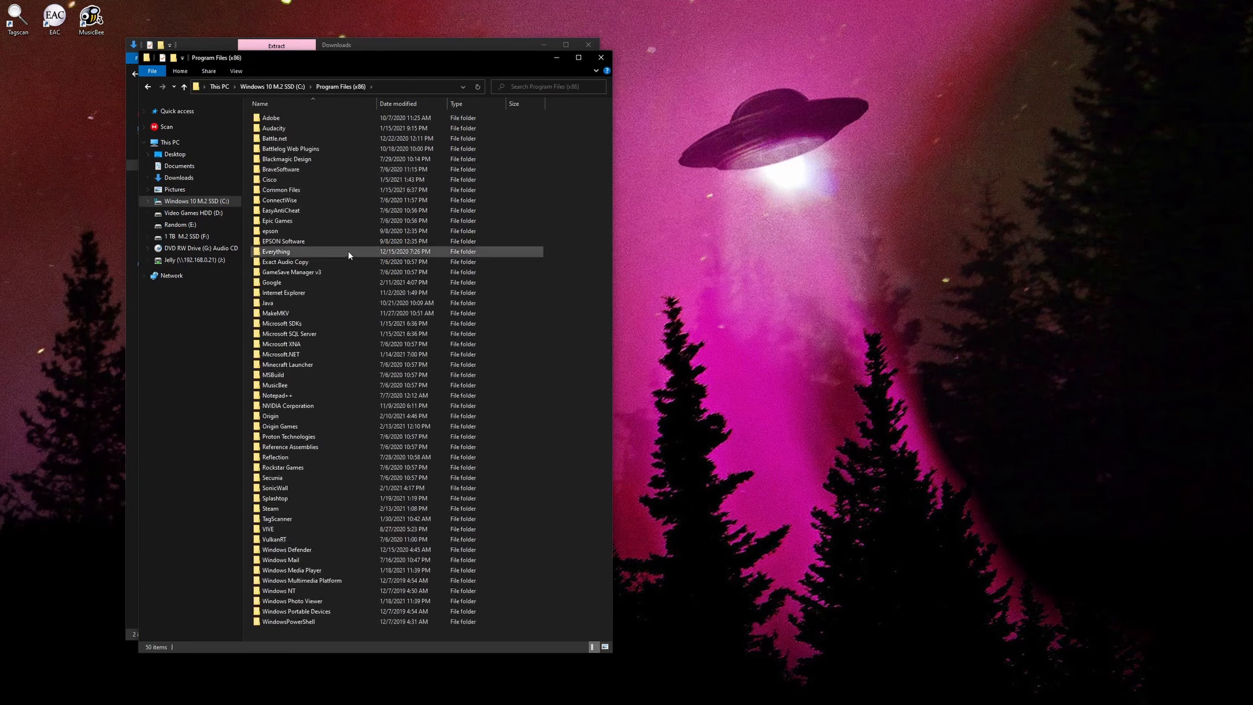
double_click(287, 385)
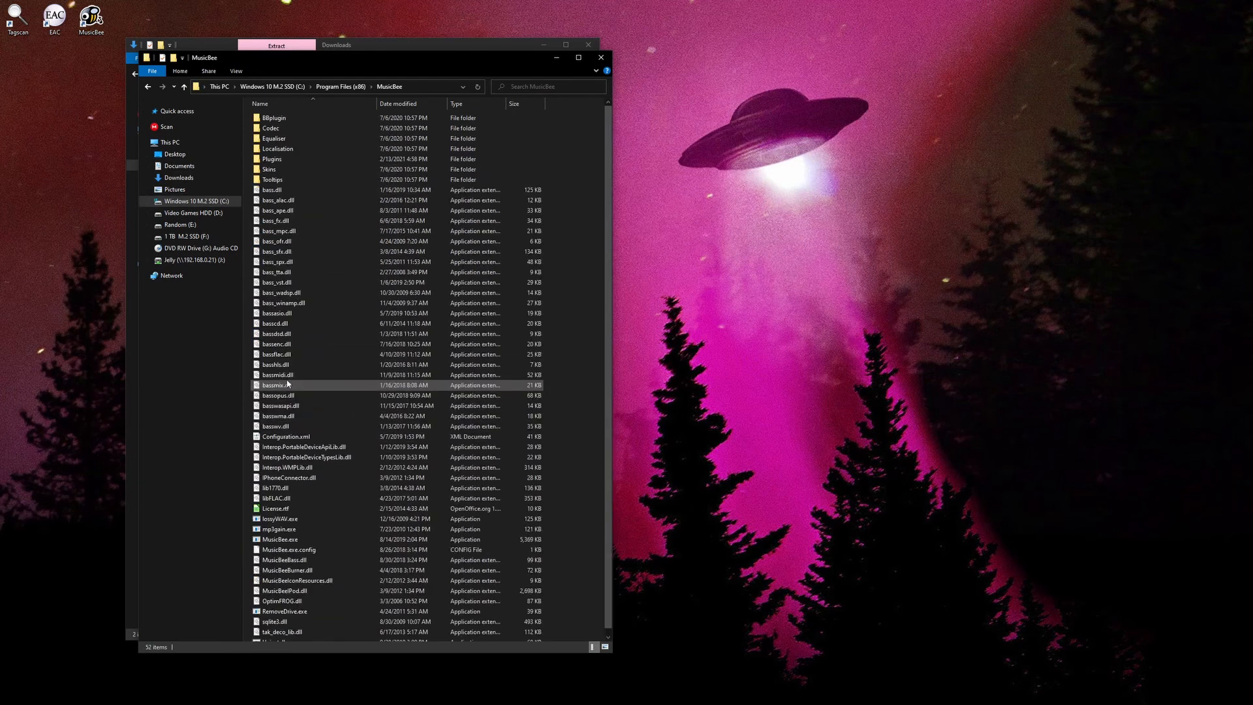
double_click(273, 159)
right_click(318, 245)
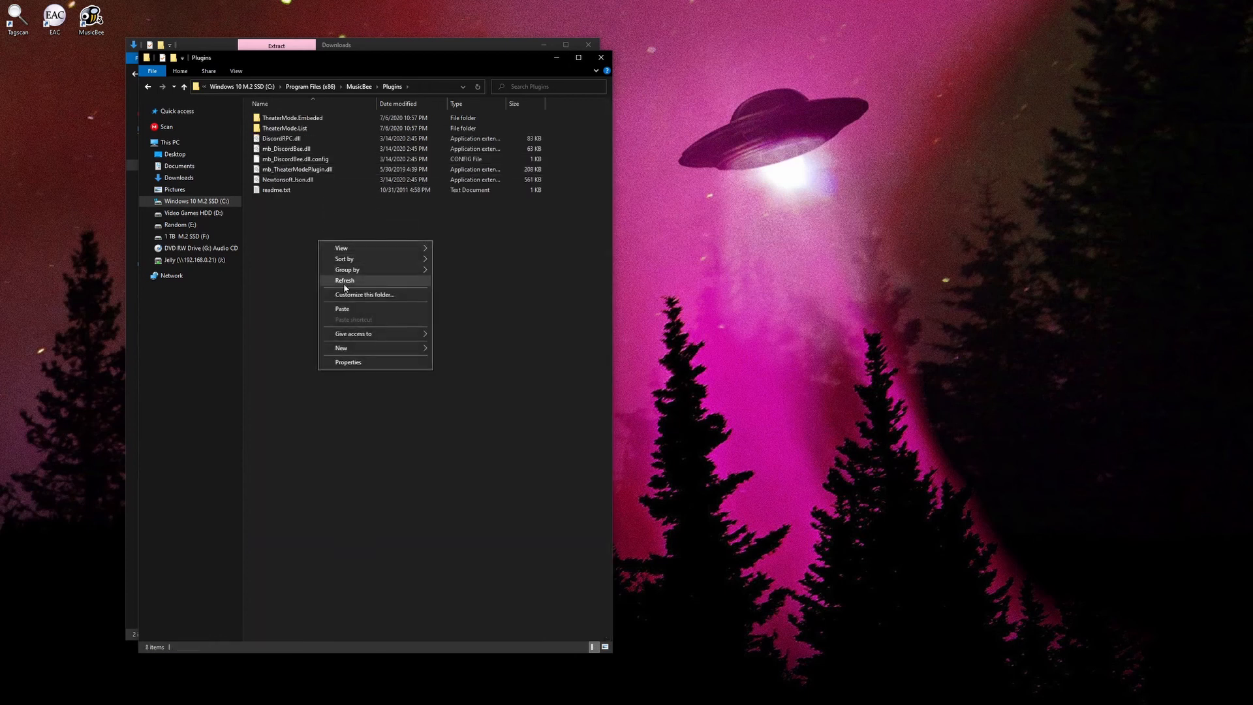
click(349, 309)
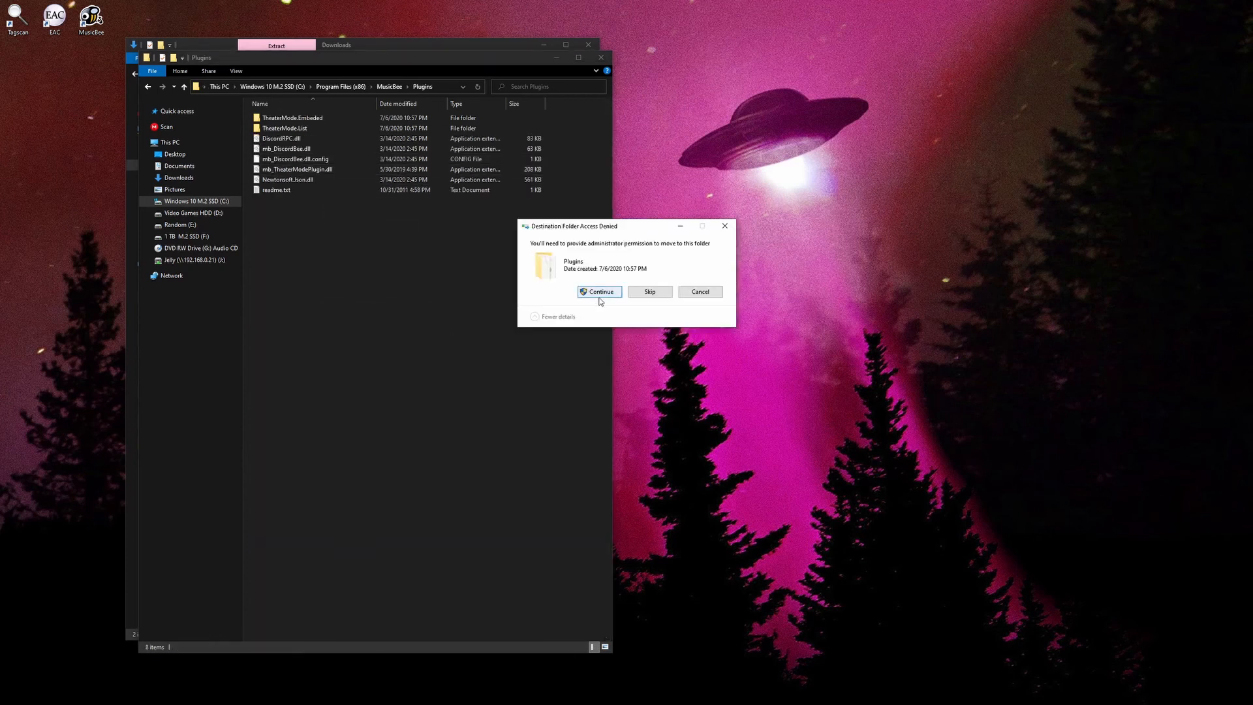
click(600, 293)
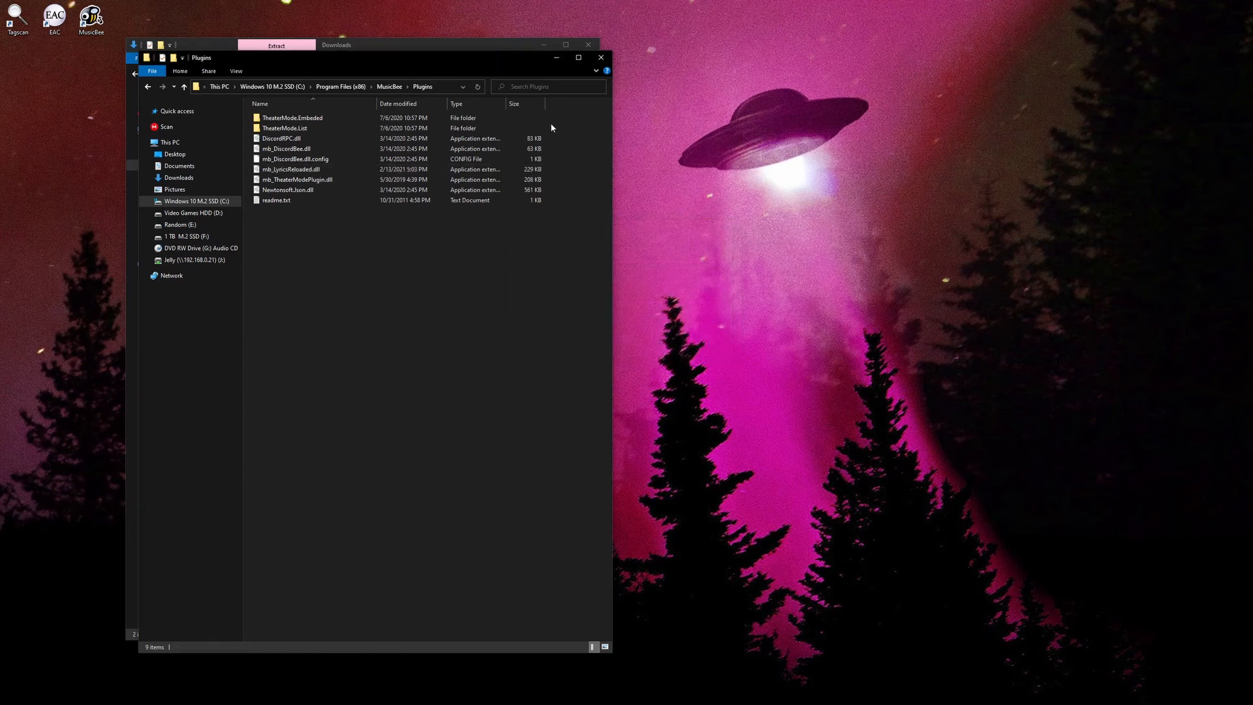
click(601, 57)
click(589, 45)
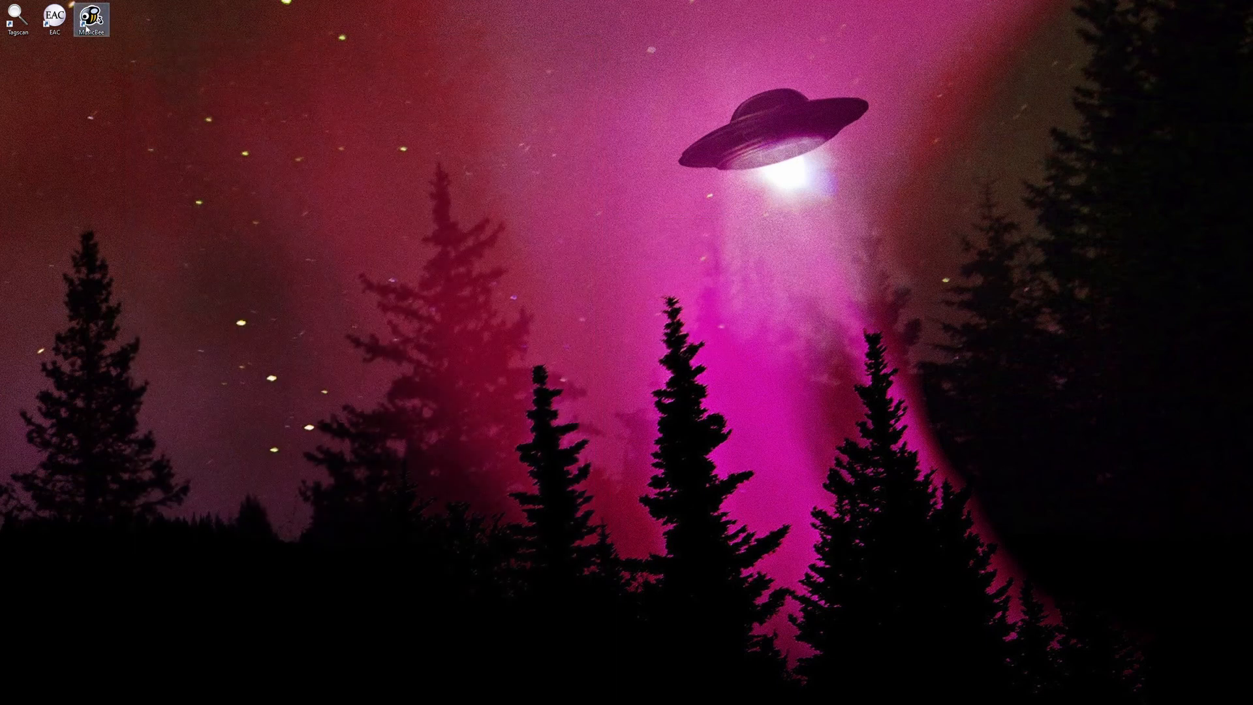
Launch MusicBee again and check the Lyrics Reloaded entry in the plugin preferences, saving them on exit
double_click(90, 18)
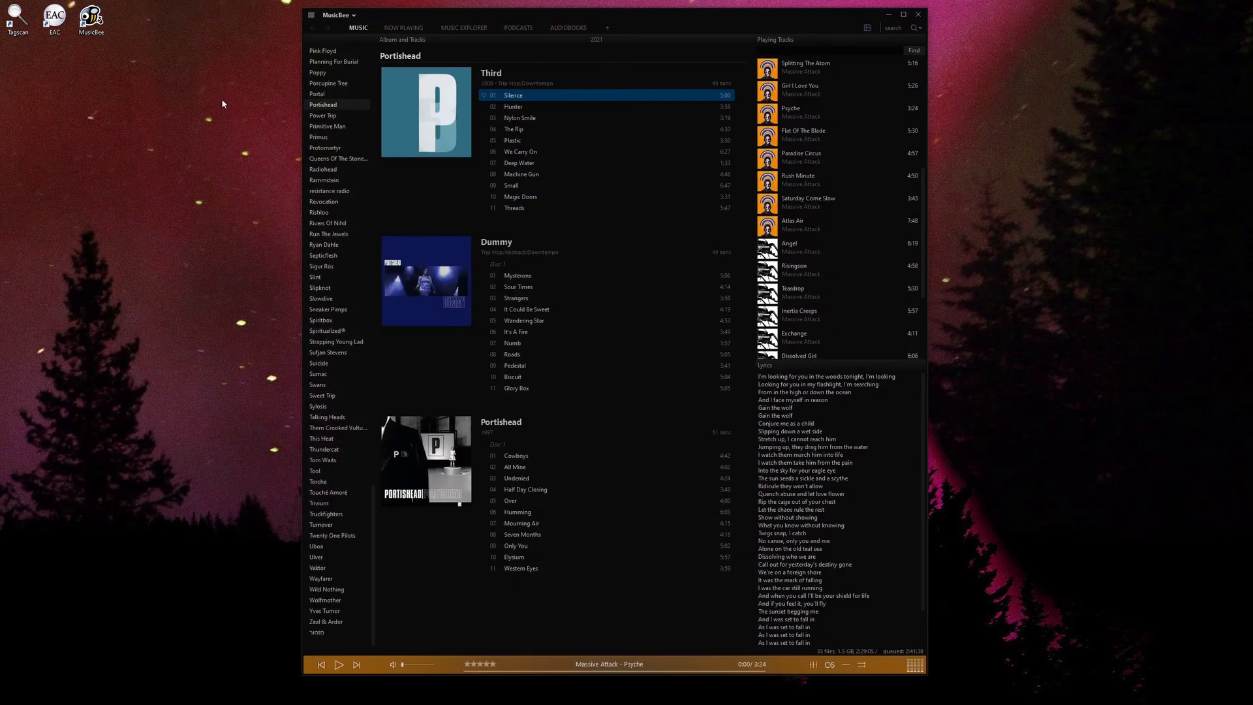
click(312, 15)
click(331, 36)
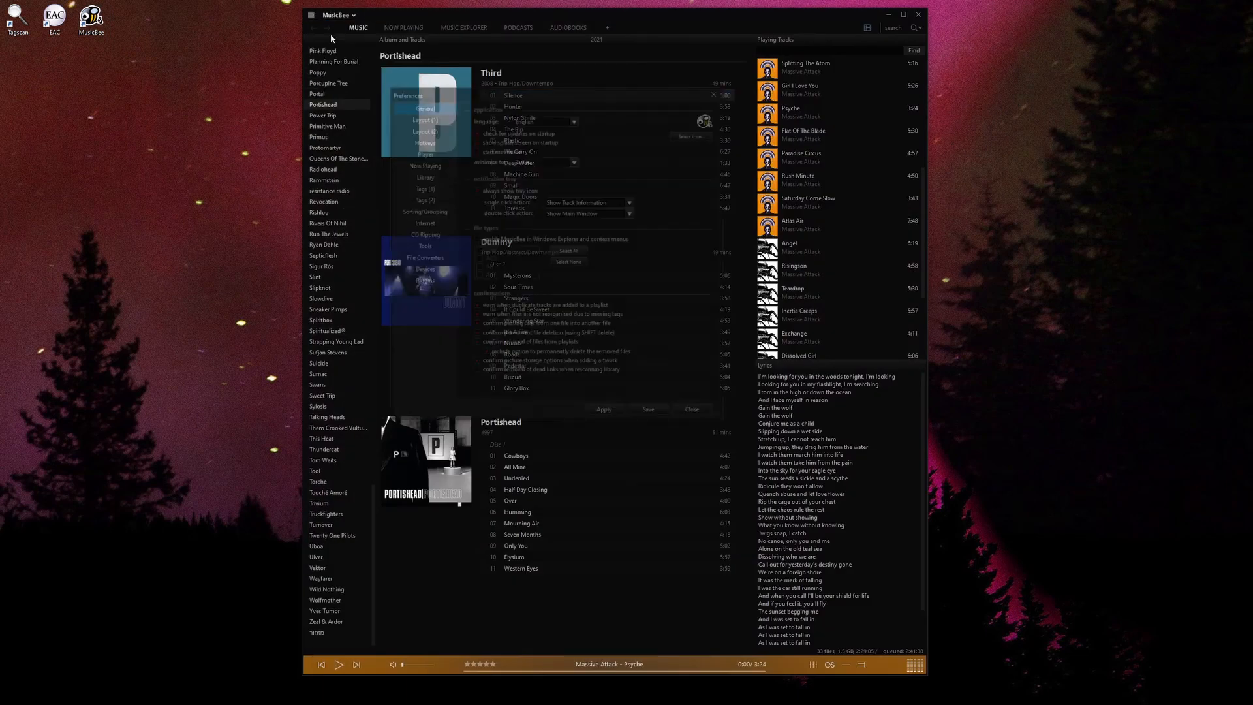
click(423, 282)
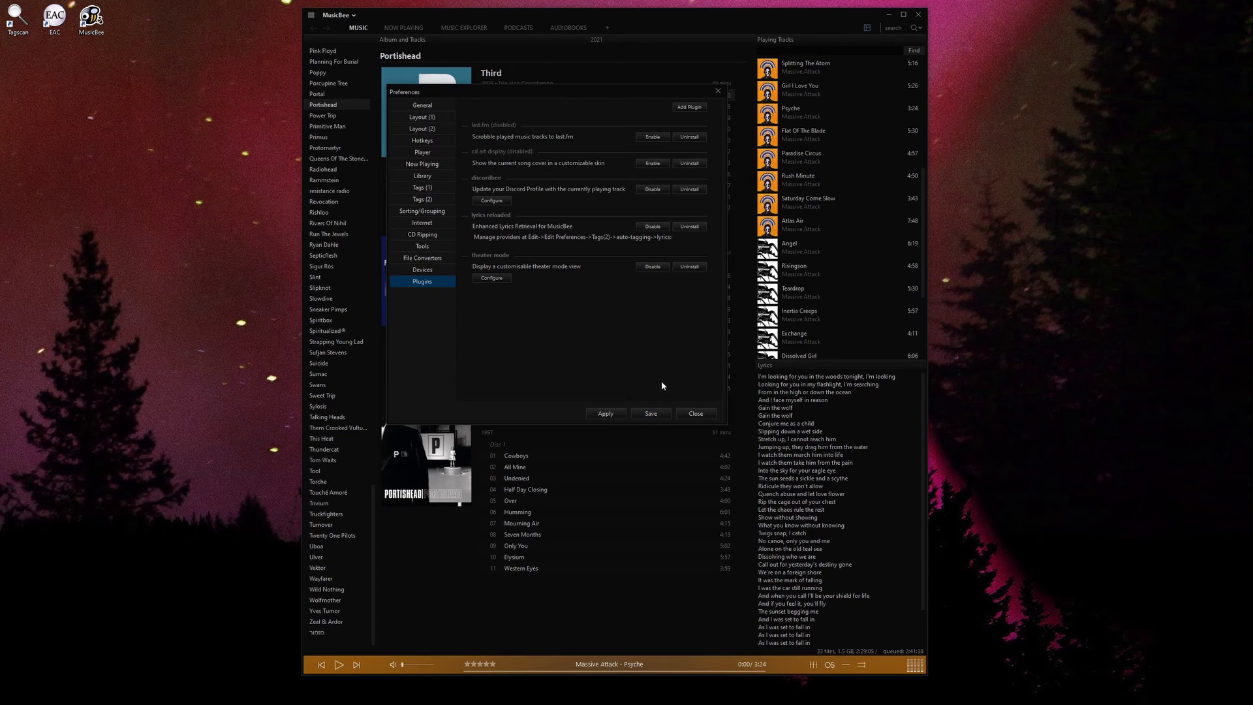
click(654, 415)
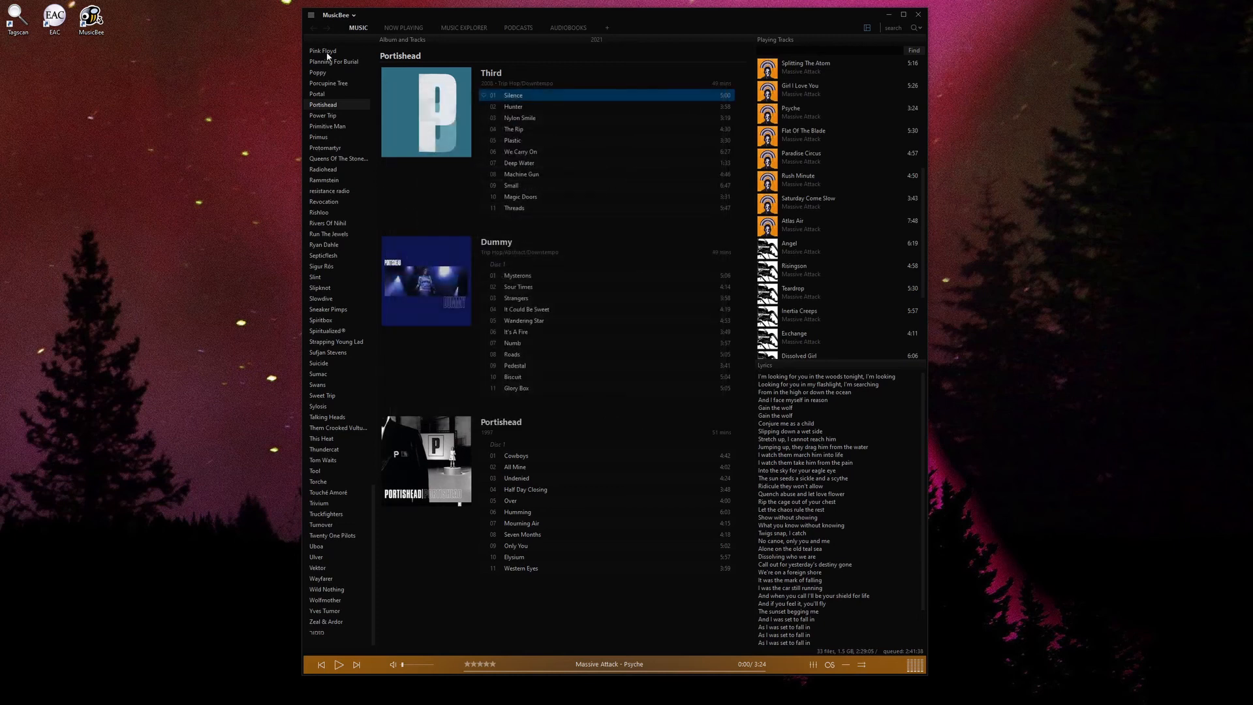
Examine the list of lyrics providers added by the plugin in the auto-tagging preferences, and close the preferences
click(311, 16)
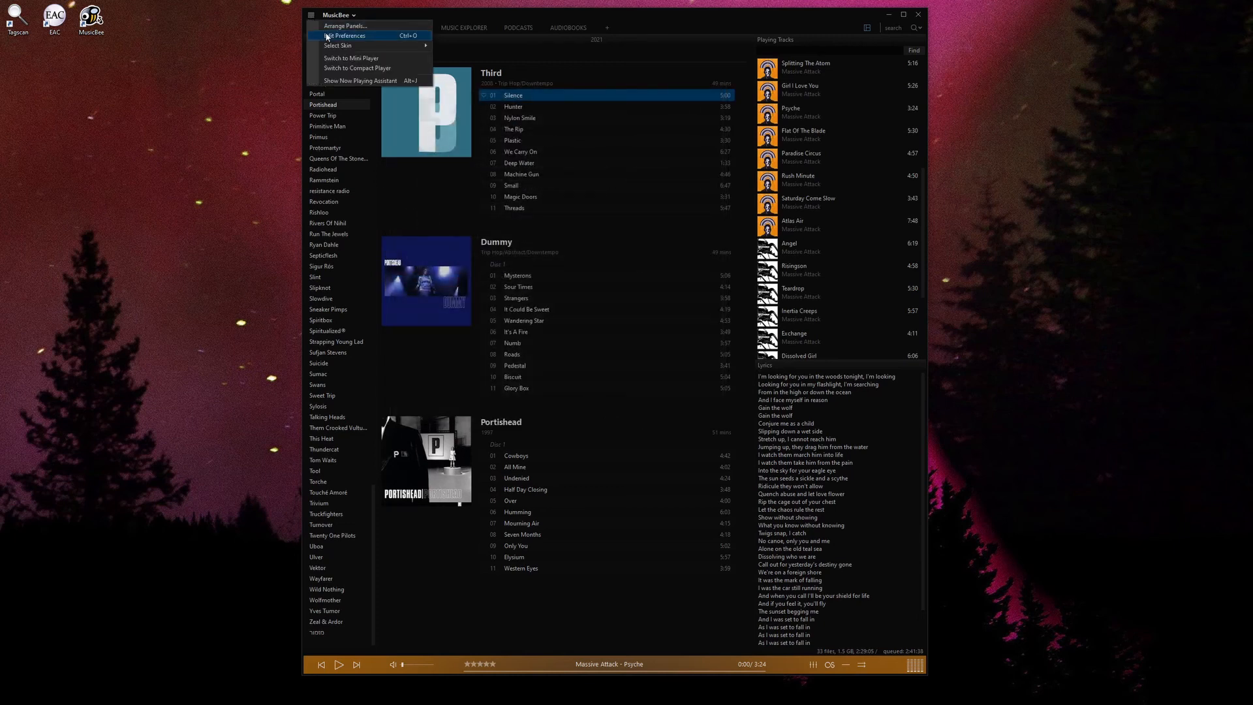
click(327, 36)
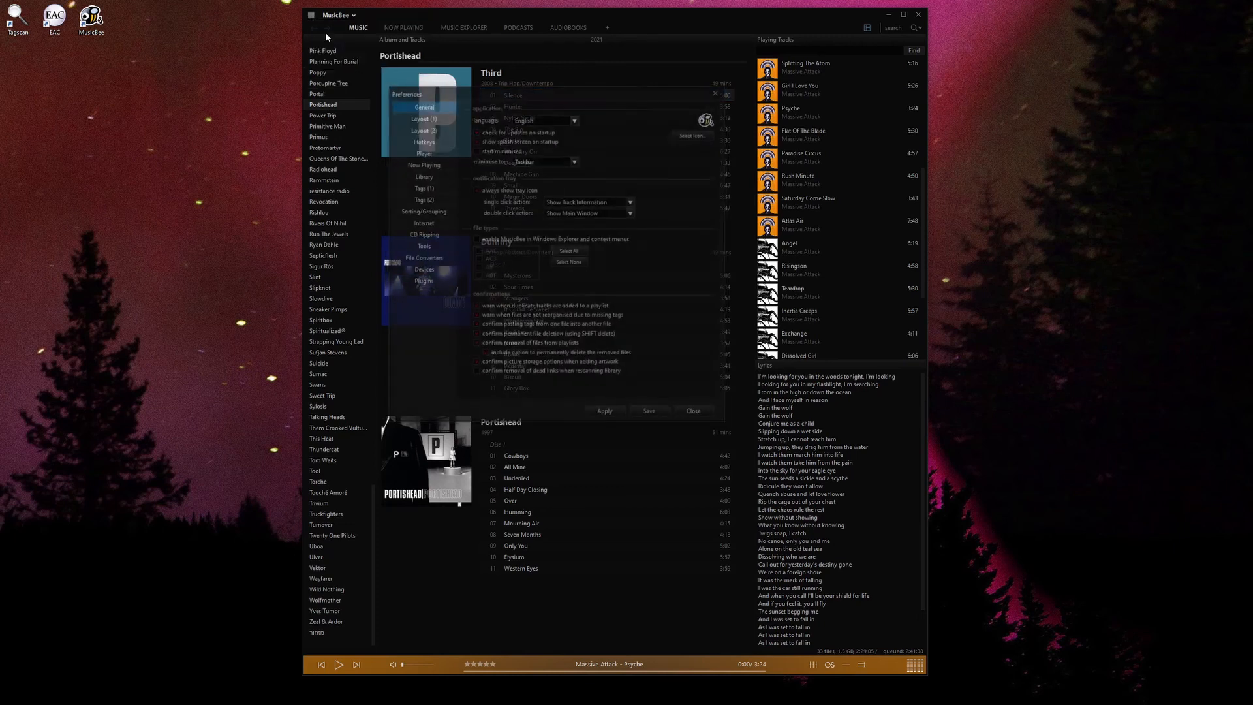
click(424, 200)
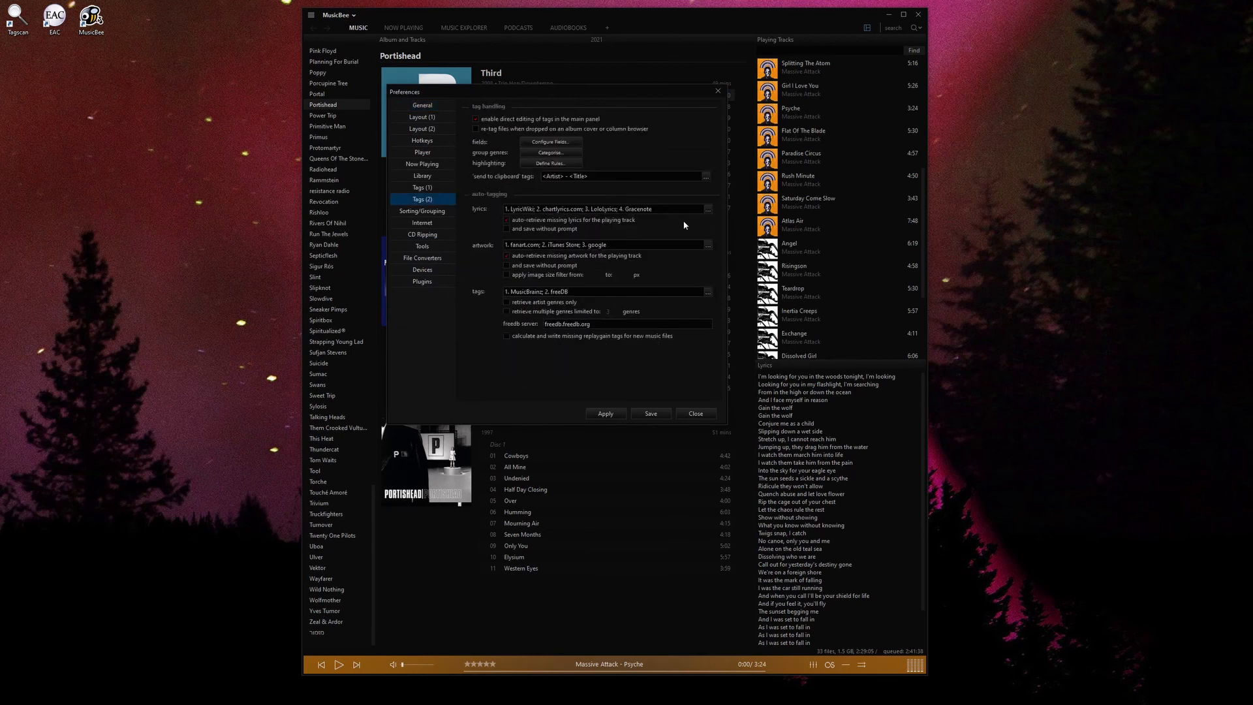
click(708, 209)
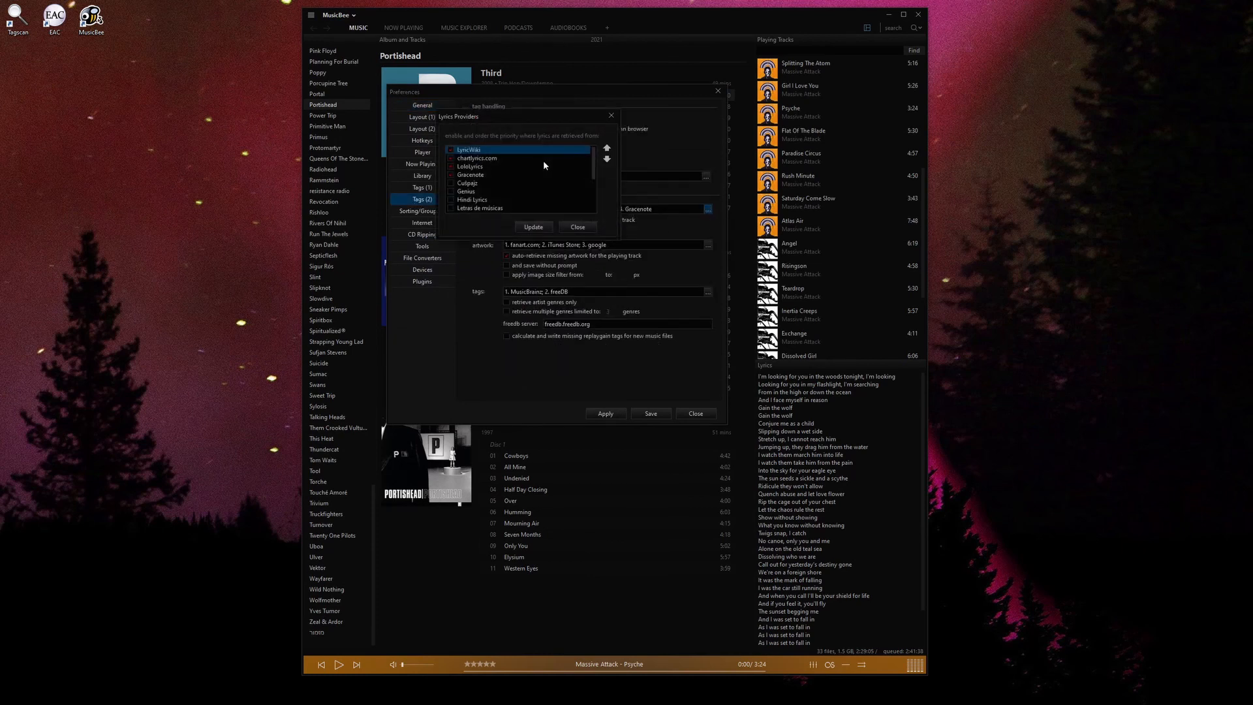
scroll(541, 171, down, 3)
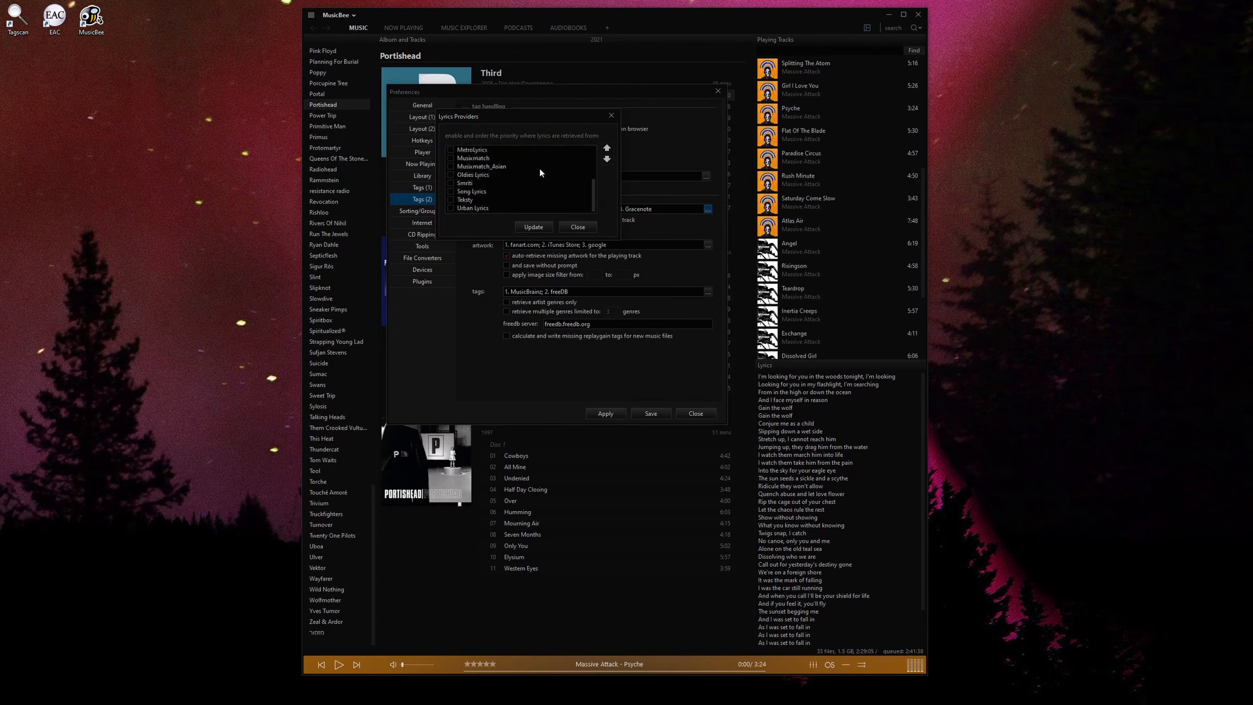
scroll(539, 167, up, 2)
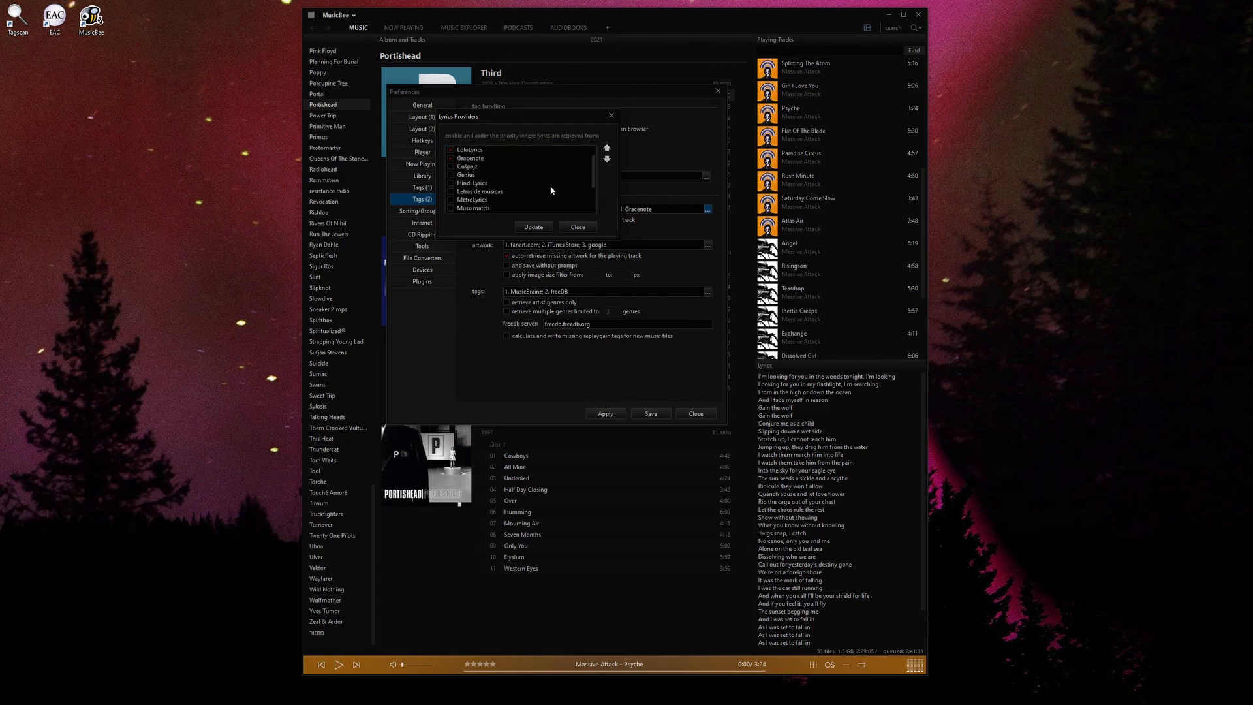
scroll(494, 182, down, 3)
scroll(551, 190, up, 3)
click(577, 227)
click(670, 411)
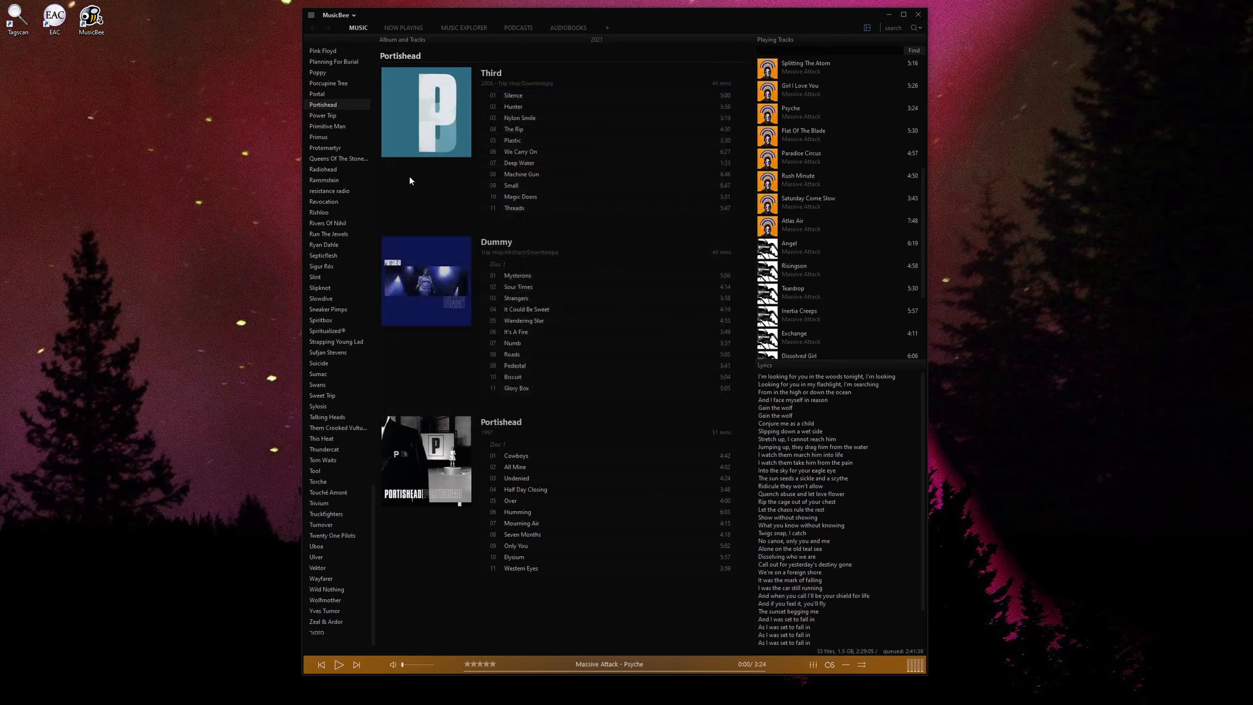
Auto-tag all tracks of the Portishead album Third by updating their missing lyrics
right_click(409, 111)
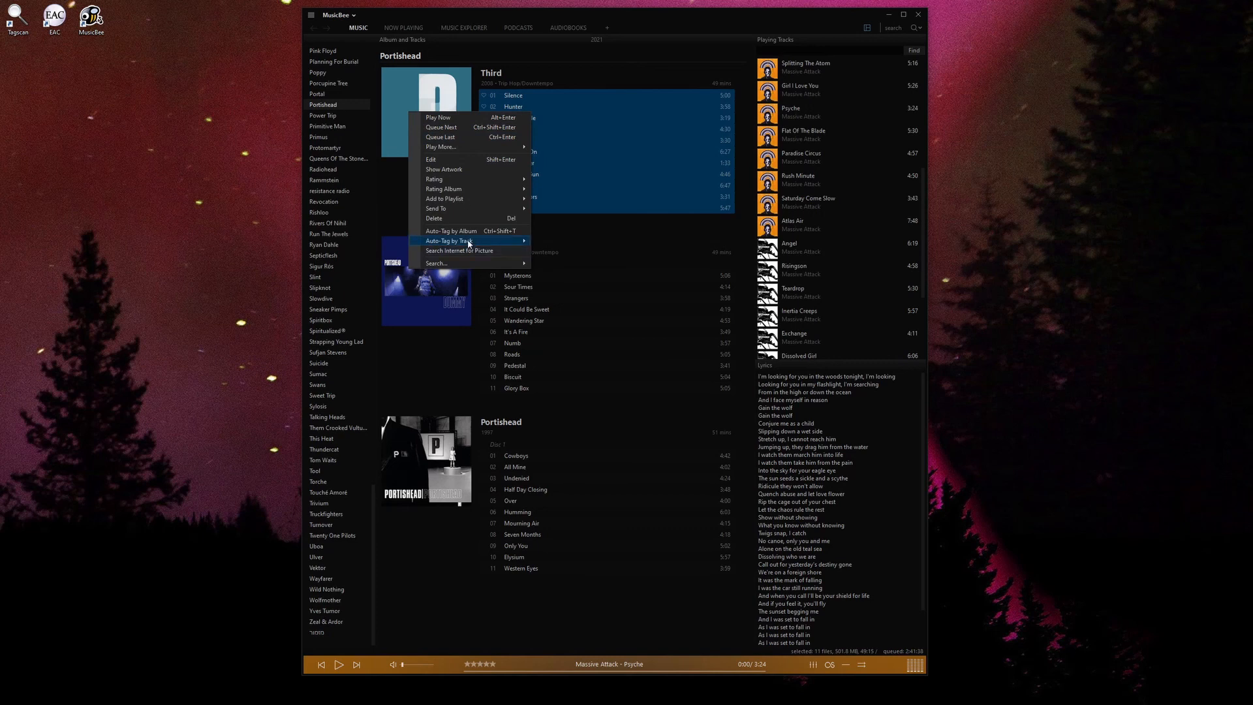
mouse_move(470, 241)
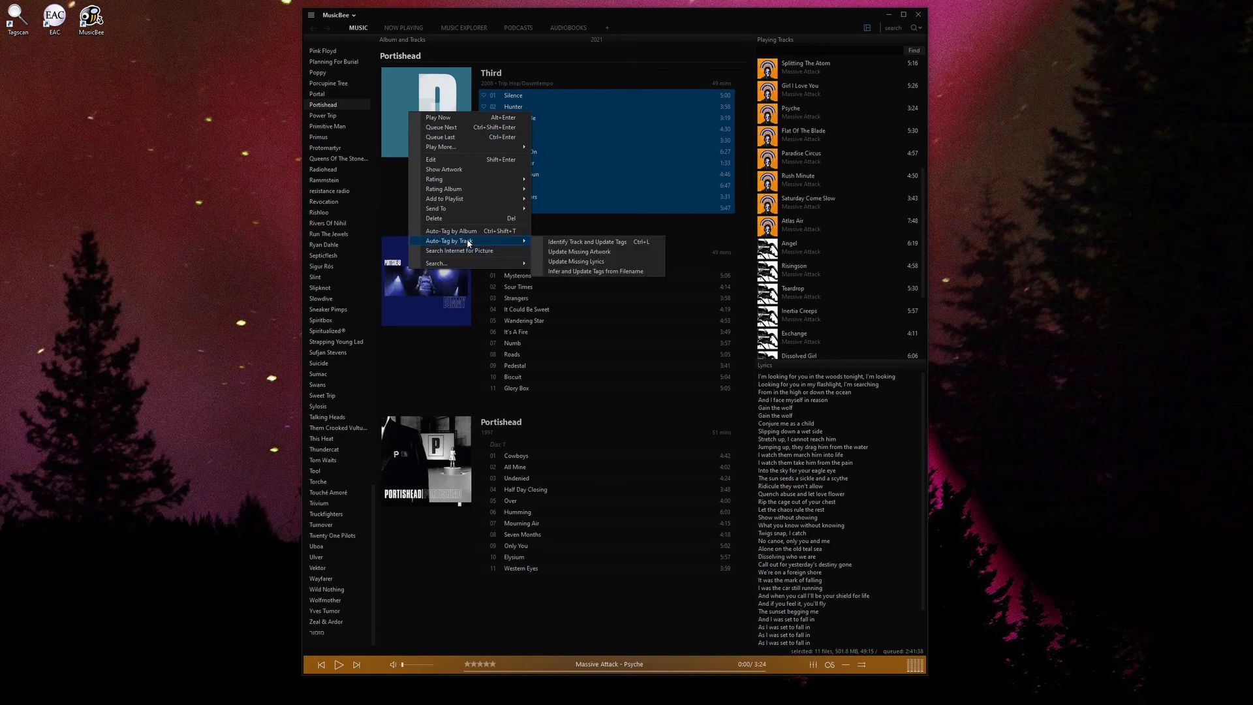
click(599, 262)
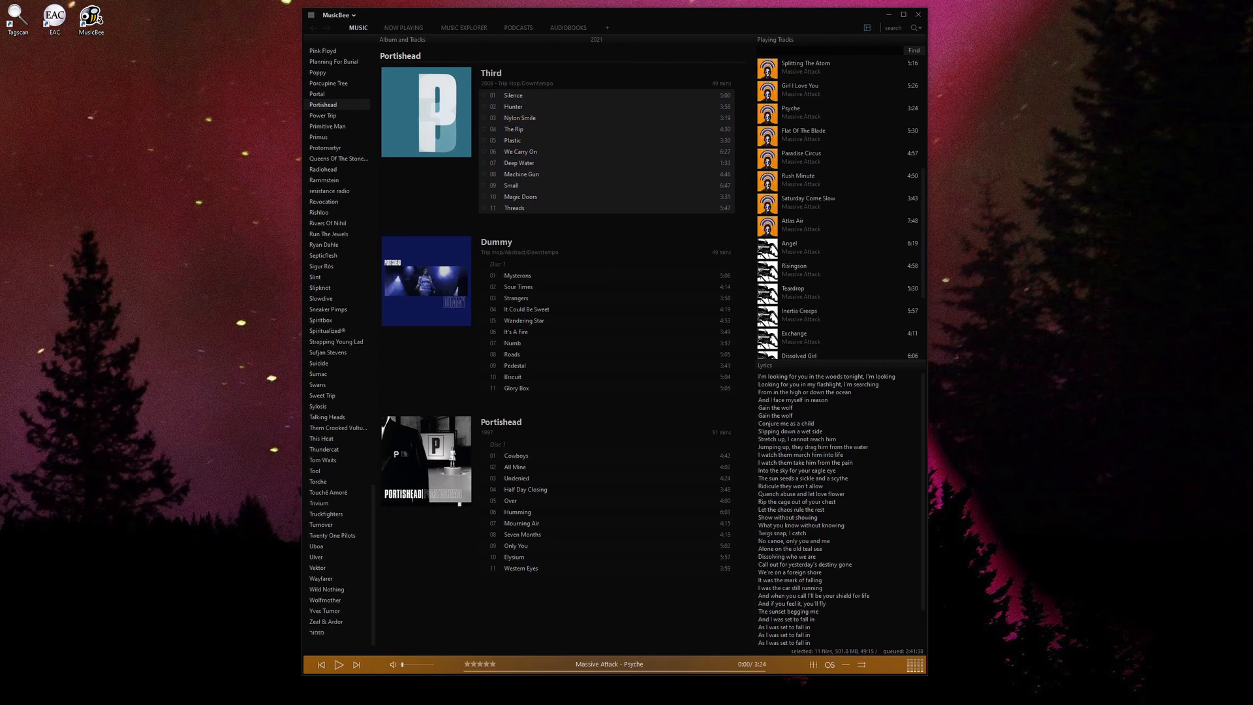
drag(307, 92, 740, 252)
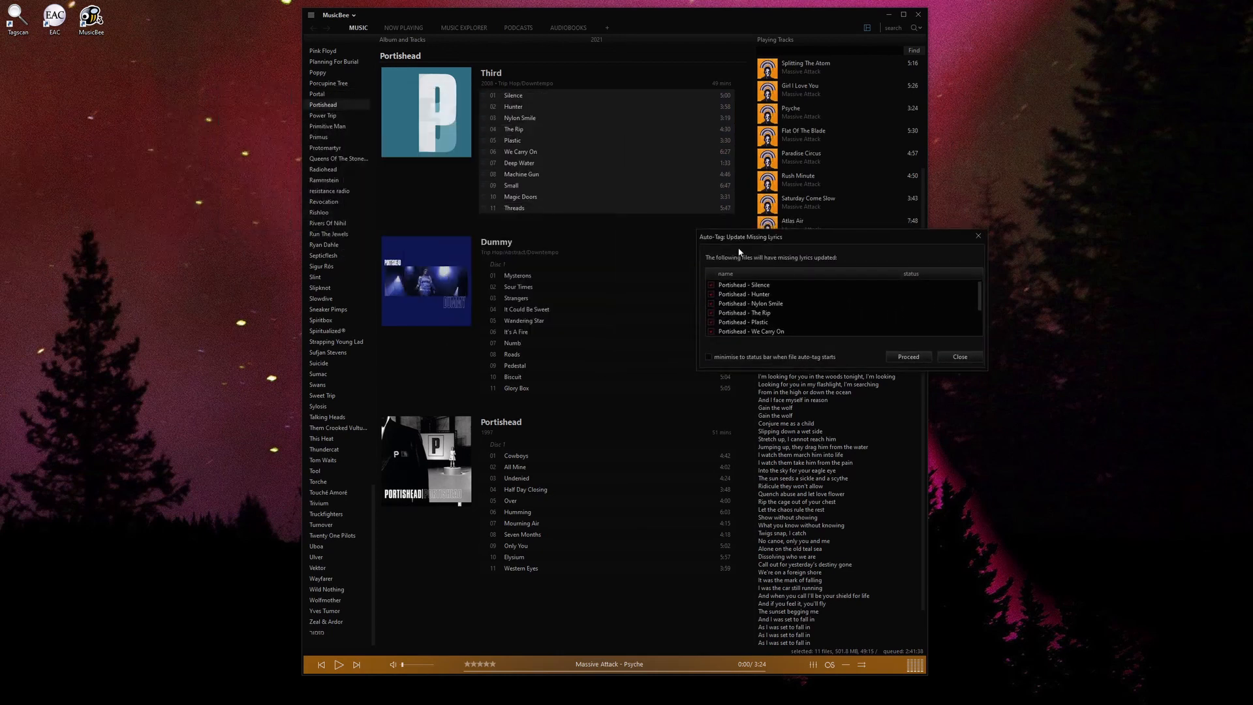
click(905, 355)
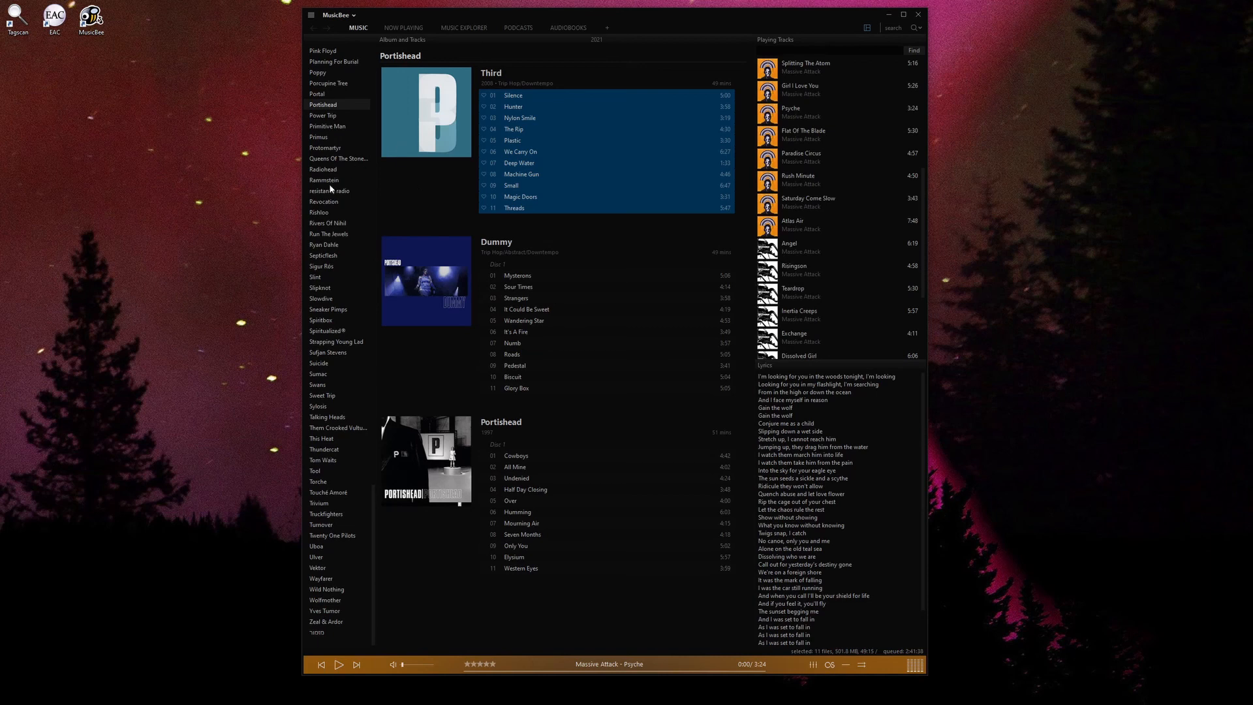
Show the albums of all artists and browse through the music library
scroll(331, 190, up, 15)
scroll(327, 60, up, 20)
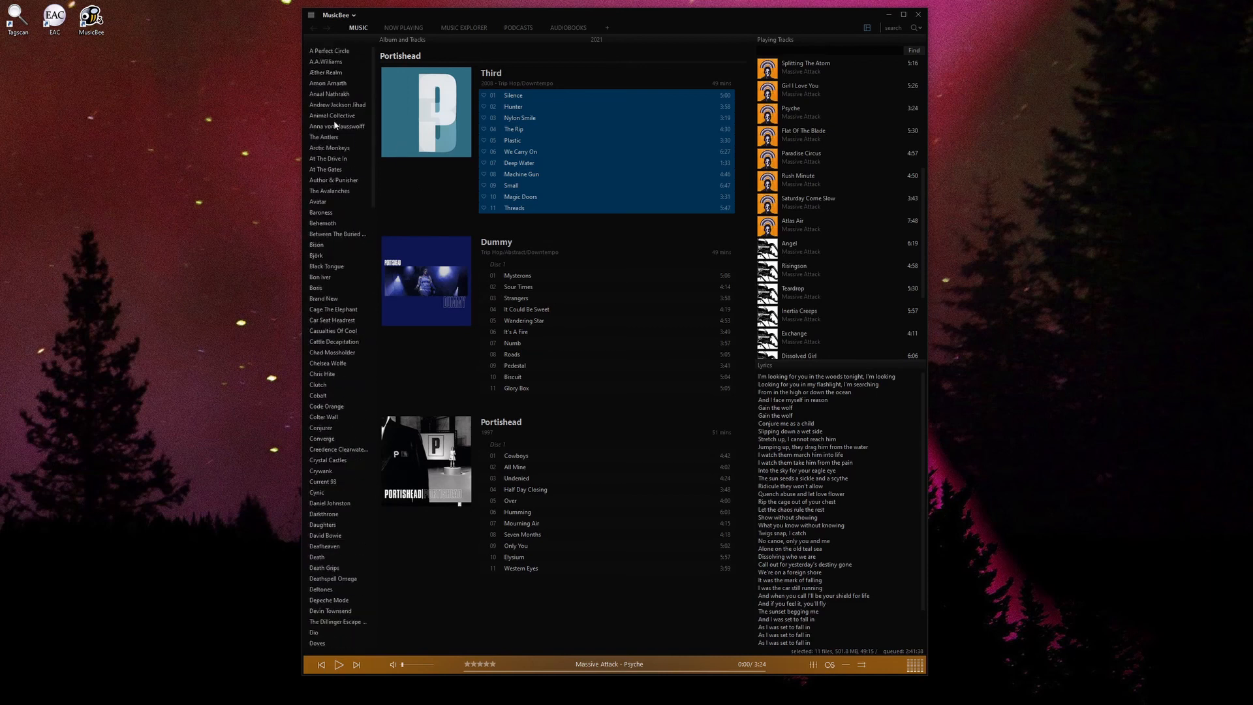
click(324, 53)
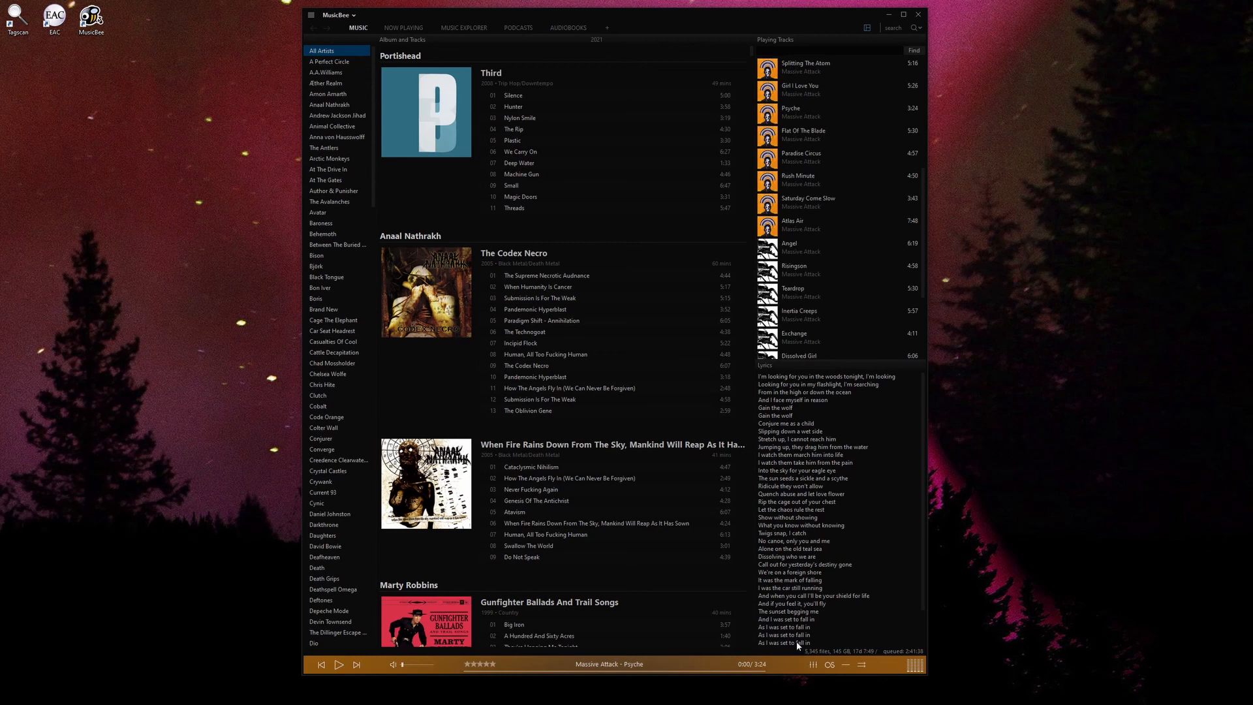
scroll(623, 351, down, 20)
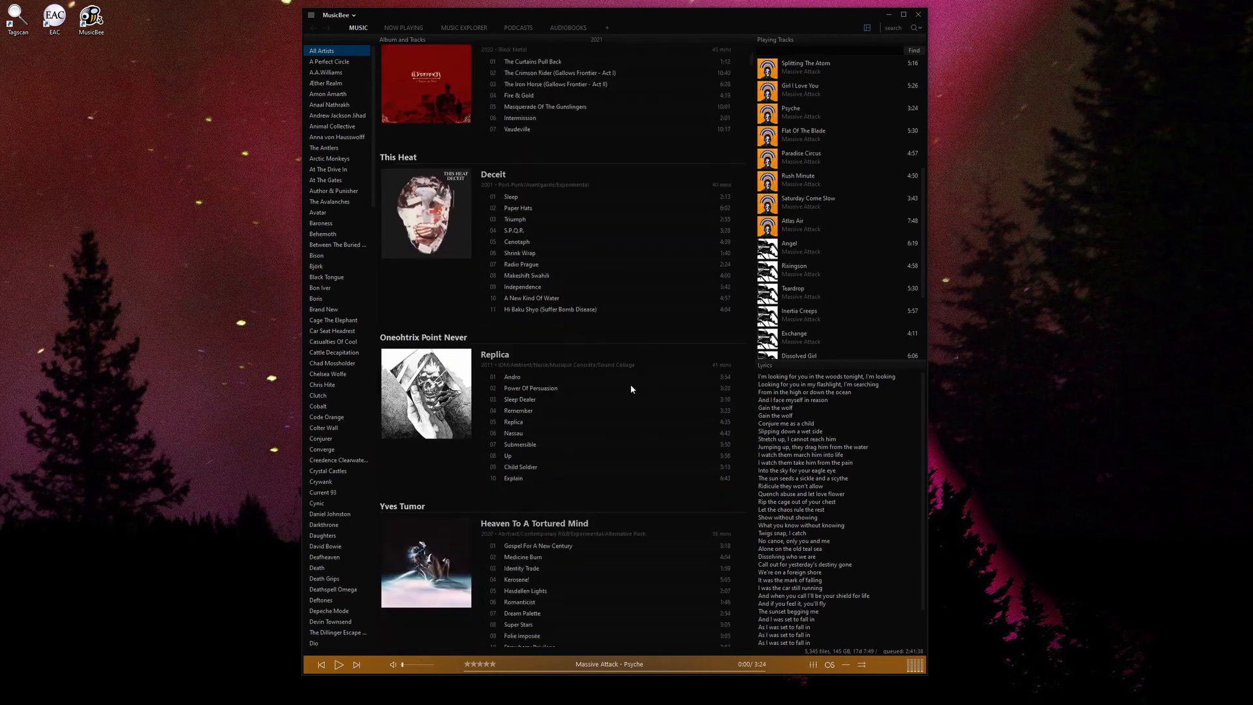
scroll(616, 389, down, 20)
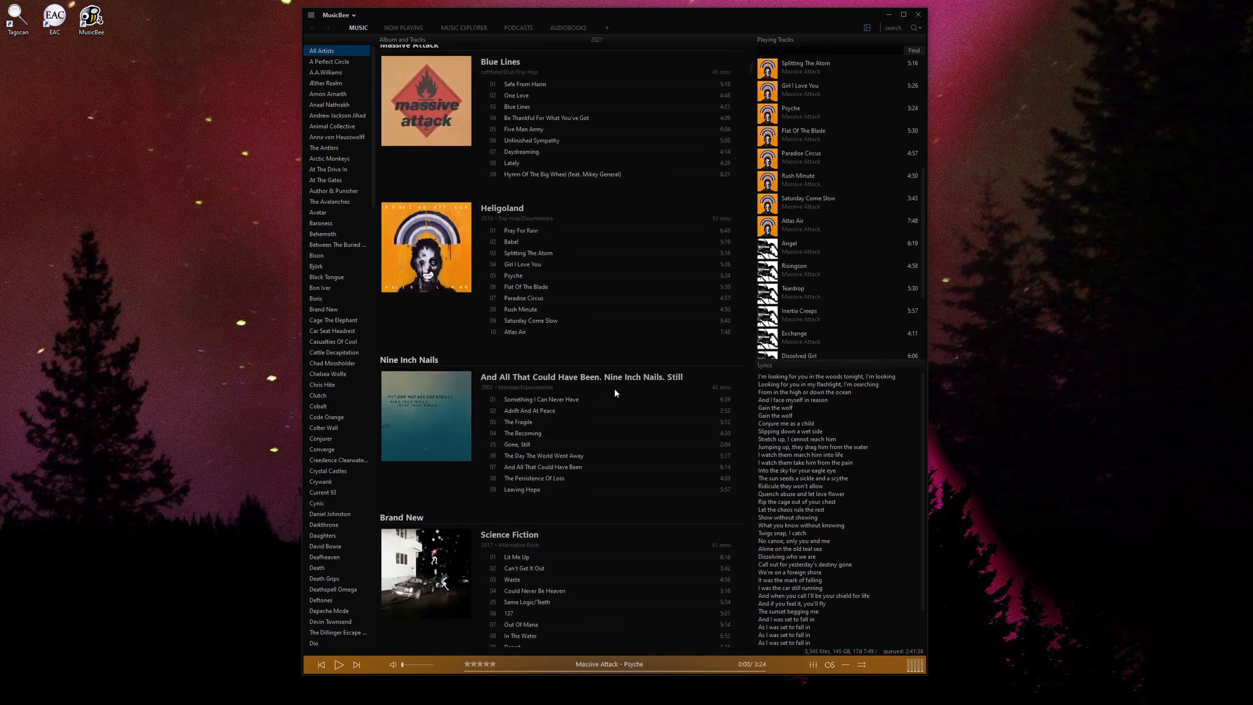
scroll(614, 401, down, 15)
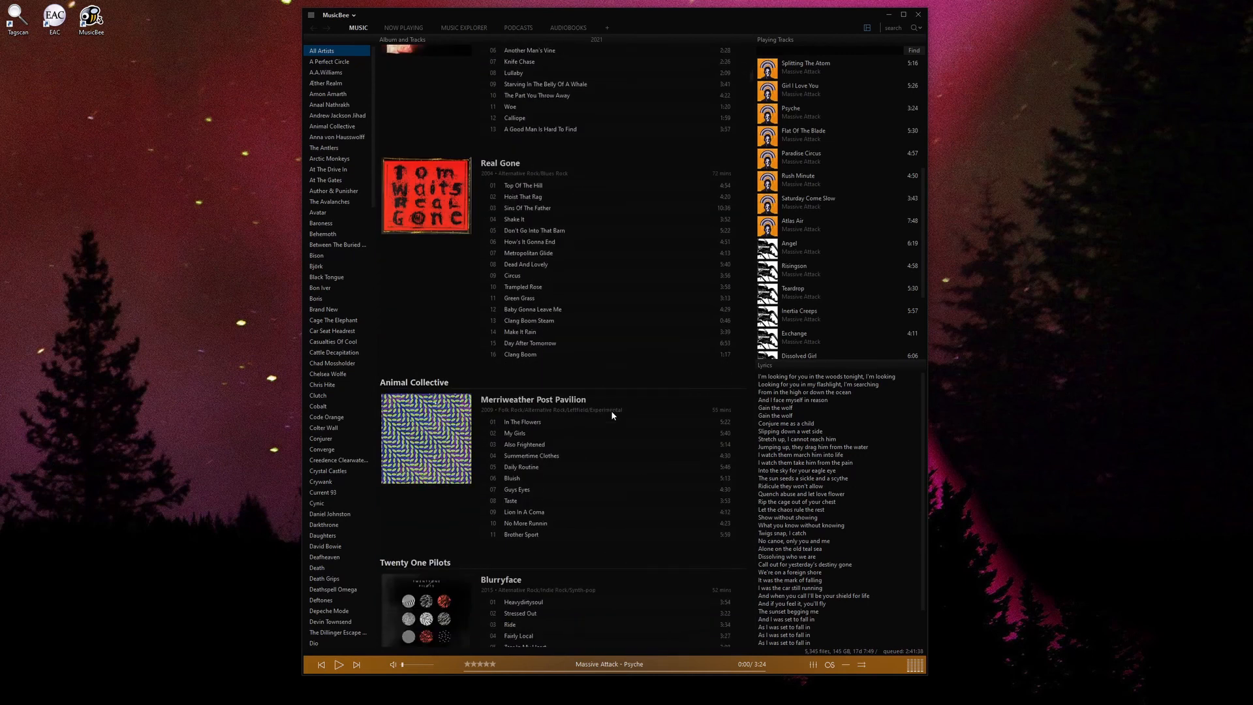
scroll(611, 415, down, 15)
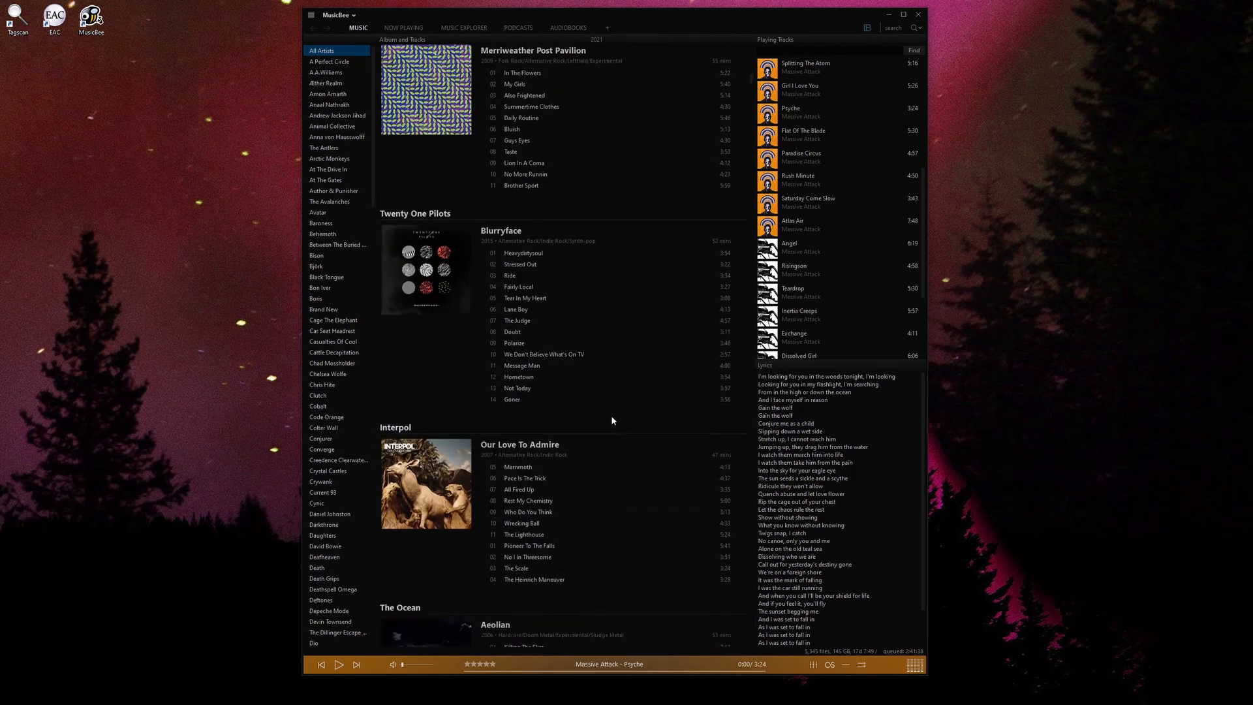
scroll(612, 426, down, 12)
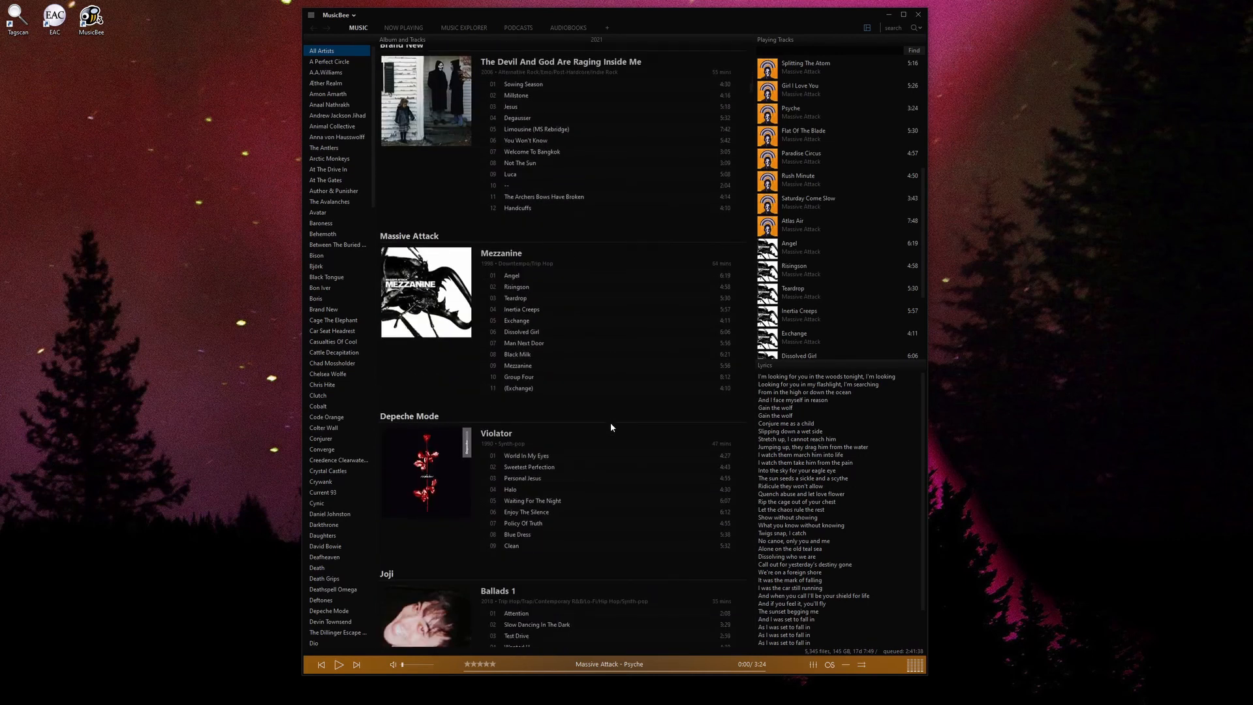